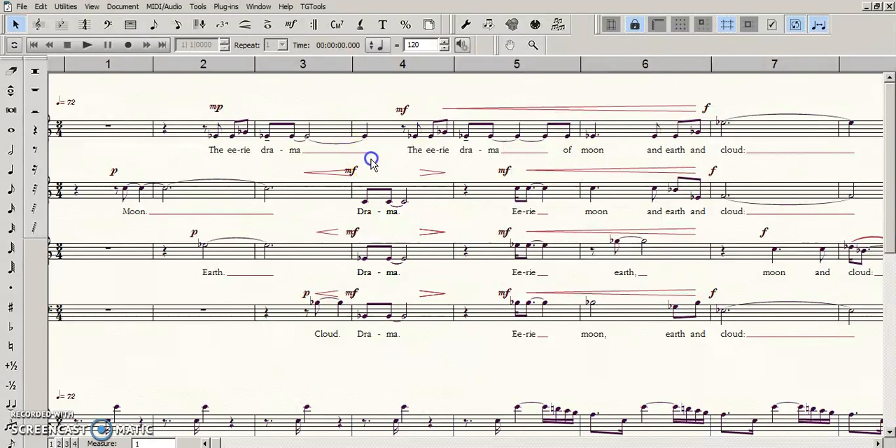
- Inspect the Alto staff's measure 4 mf dynamic in Expression Selection to identify its category and expression number
click(350, 171)
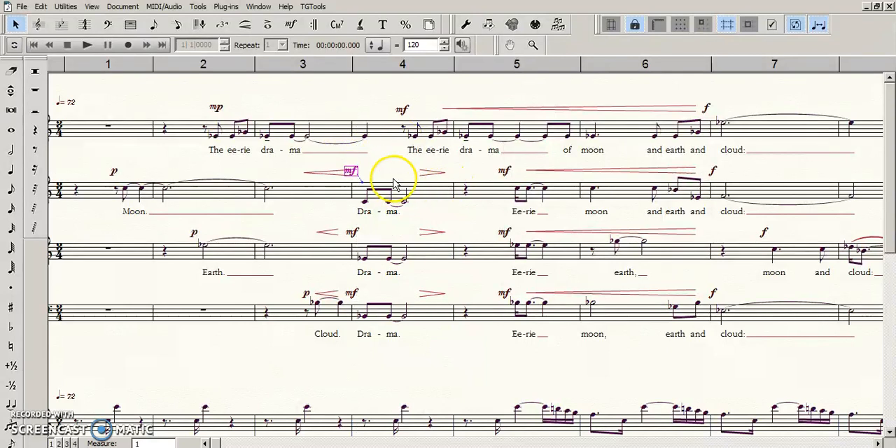
click(330, 216)
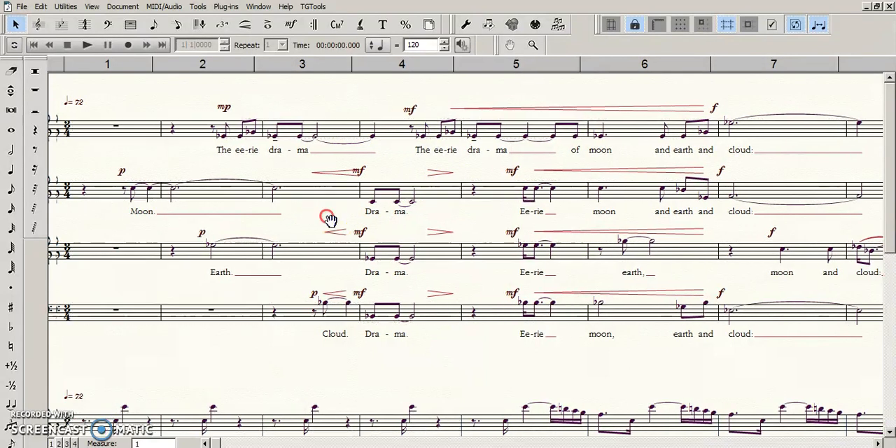
click(376, 172)
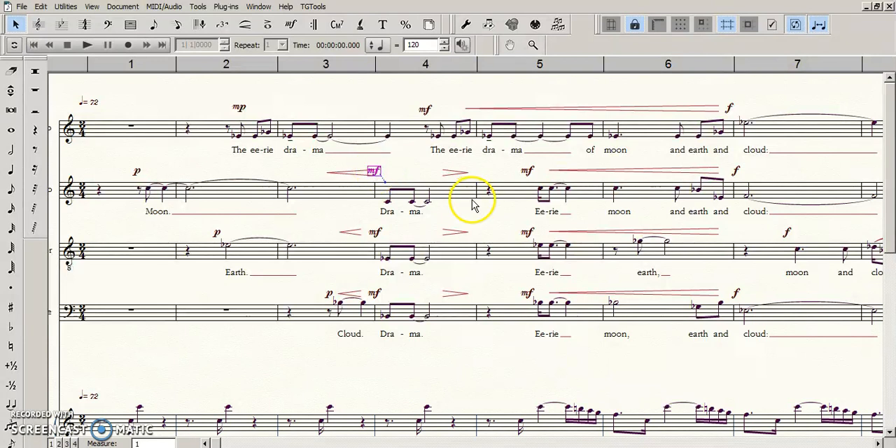
key(Return)
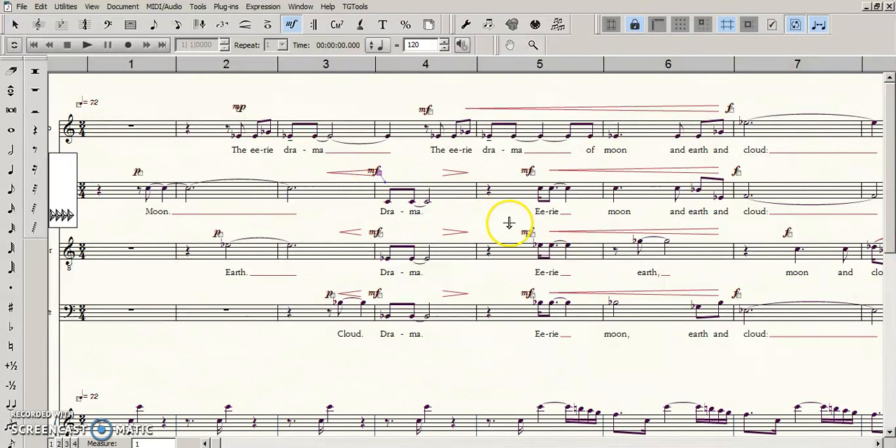
drag(426, 169, 437, 171)
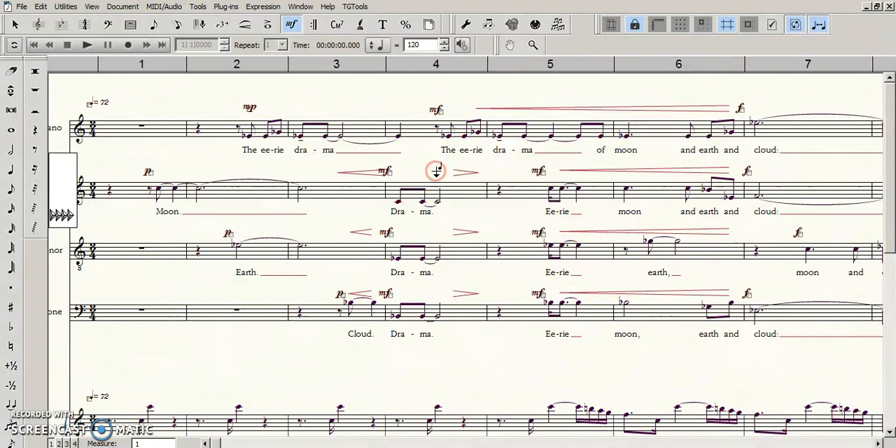
click(426, 193)
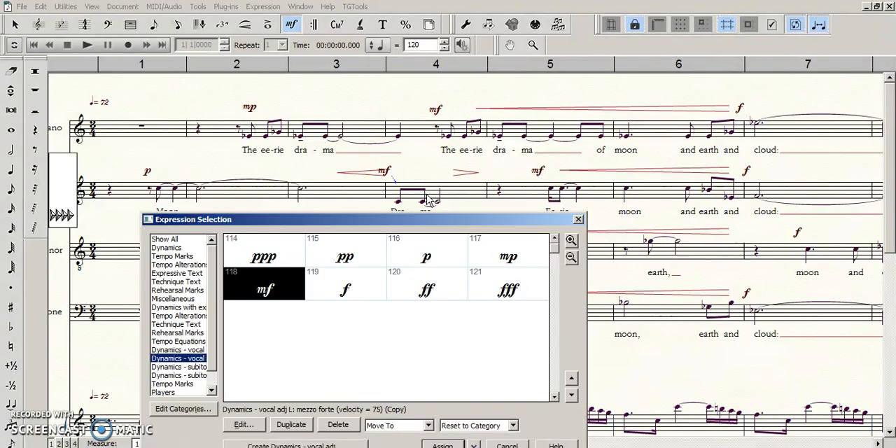
drag(479, 224, 481, 144)
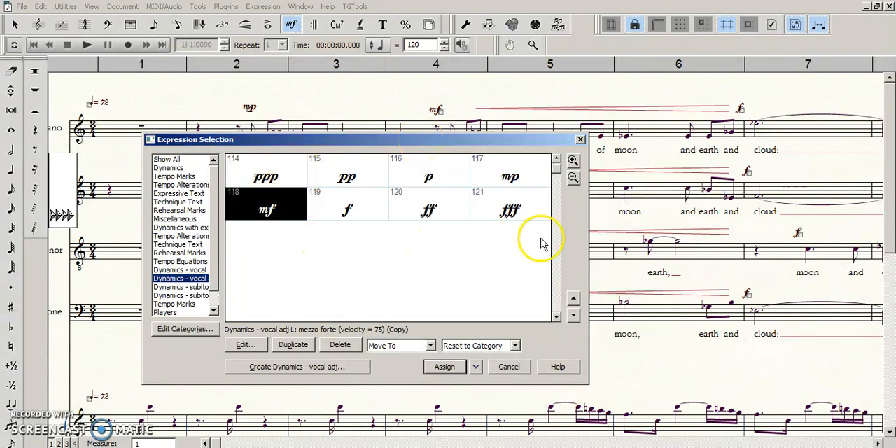
key(Return)
click(440, 111)
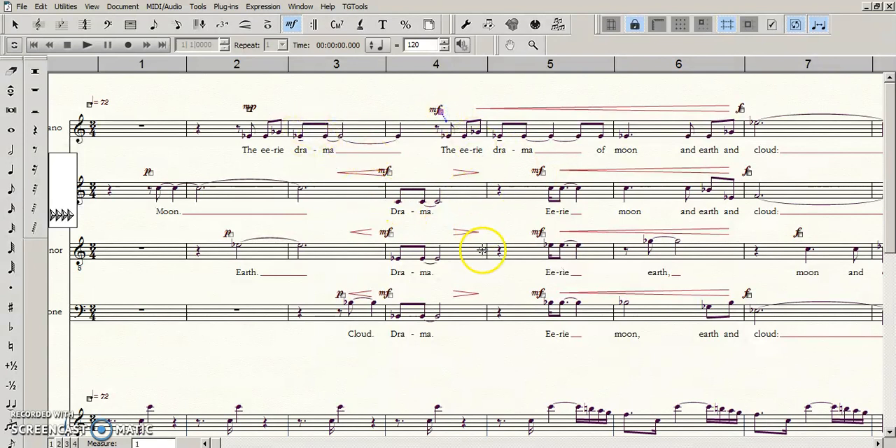
key(Escape)
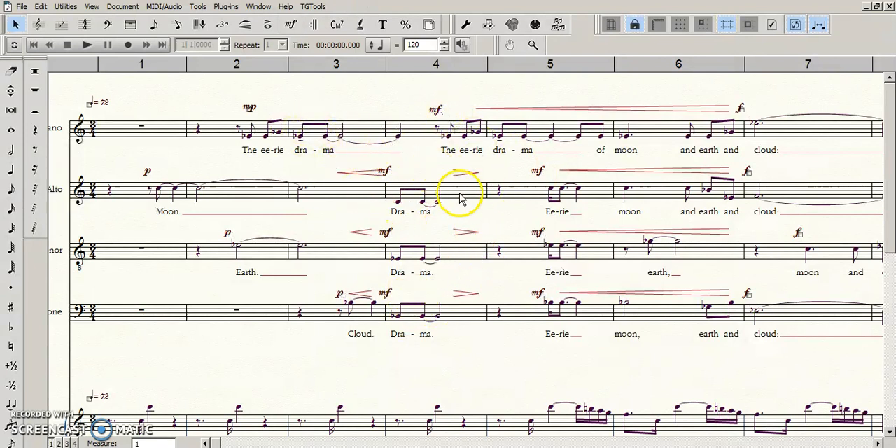
- Select measure 4 on the three lower vocal staves and target expression 118 (mf) in Change Expression Assignments
click(465, 312)
shift+click(432, 188)
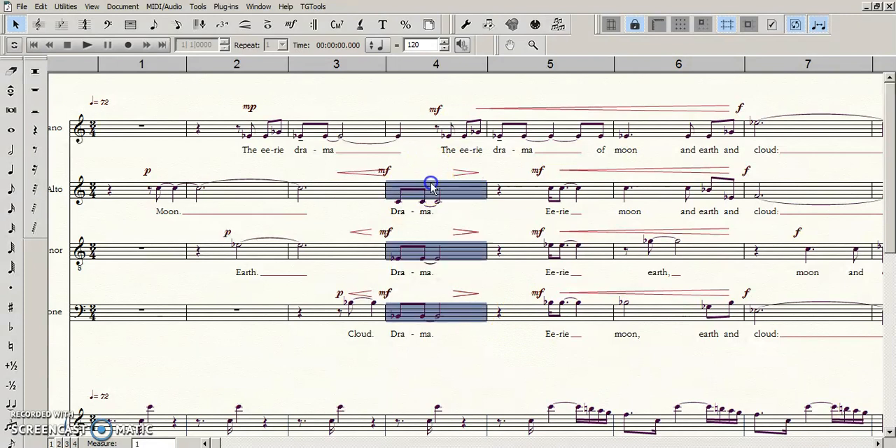
click(41, 7)
mouse_move(68, 9)
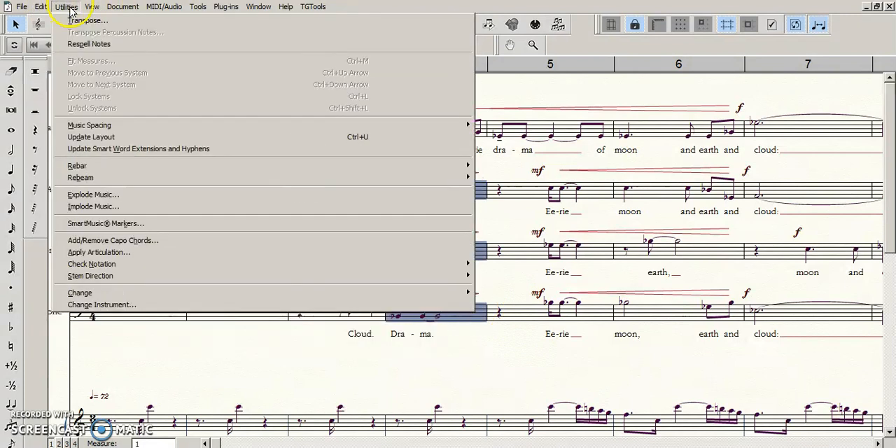
mouse_move(466, 292)
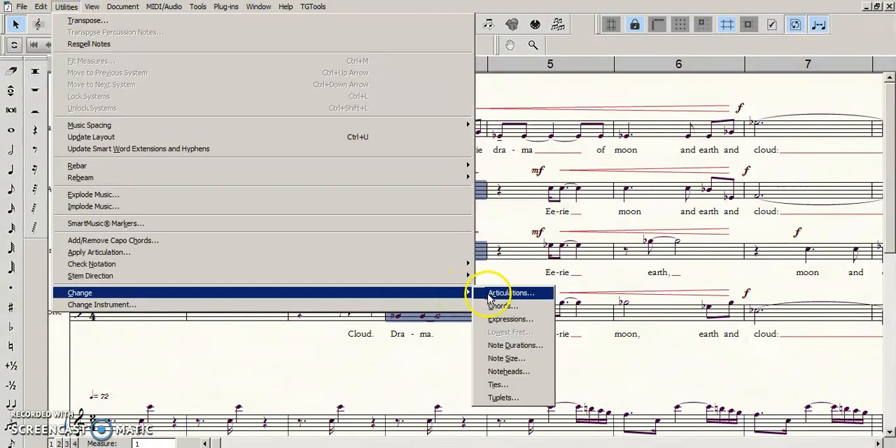
click(507, 319)
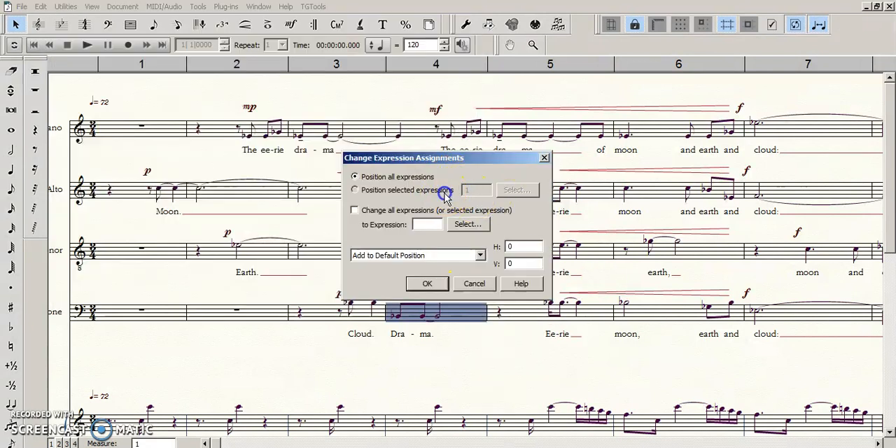
click(486, 190)
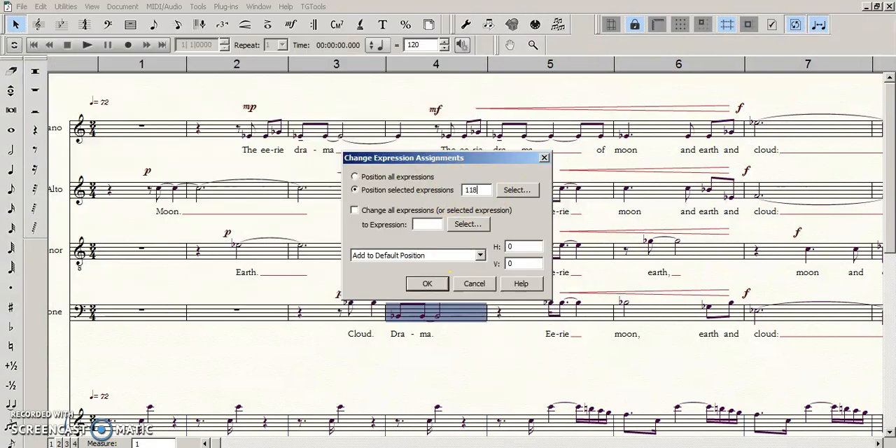
click(516, 192)
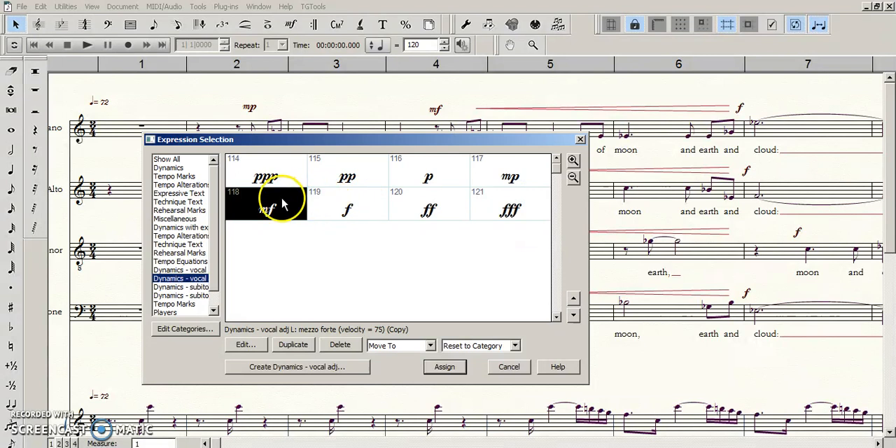
click(449, 368)
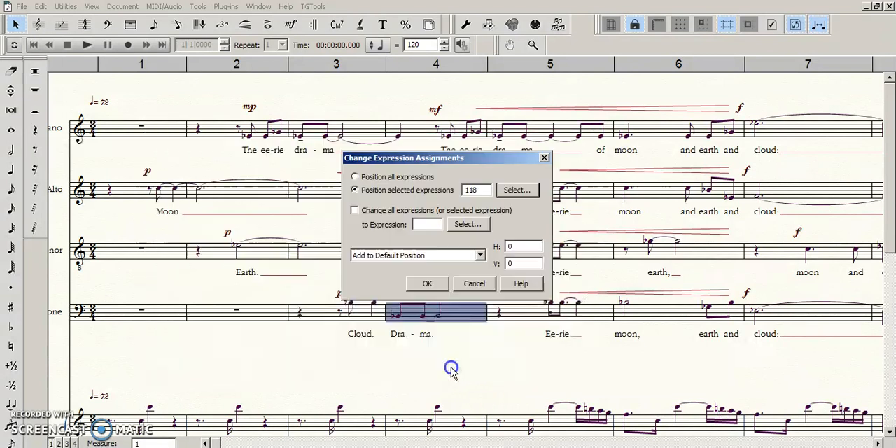
- Change the targeted expression to 110, the mf in the Dynamics - vocal category, adding 0 offsets to the default position
click(465, 226)
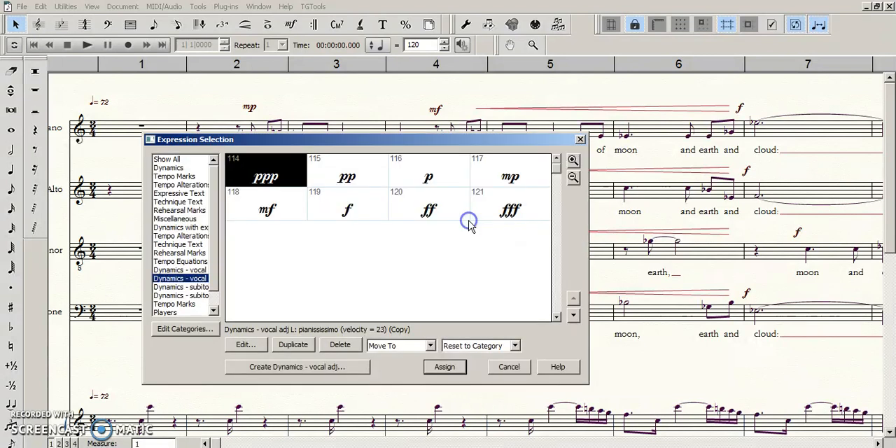
click(202, 271)
click(441, 204)
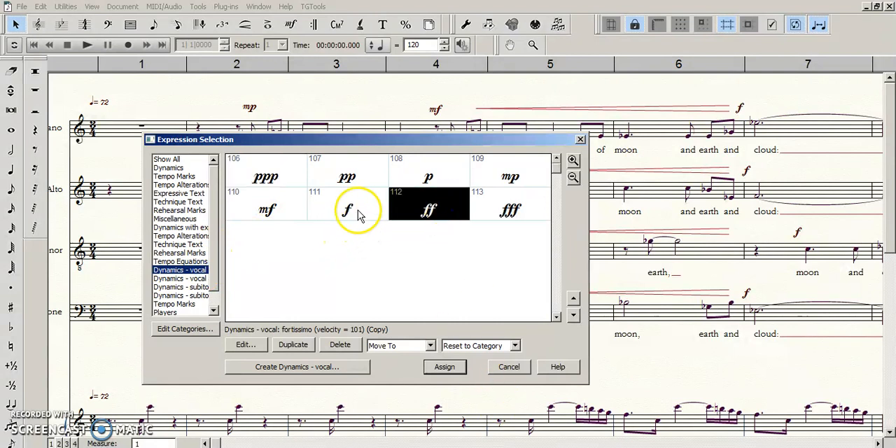
click(260, 209)
click(448, 368)
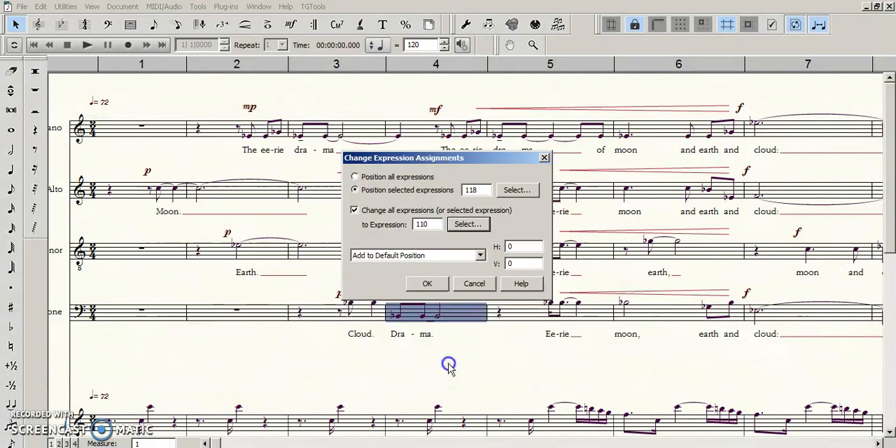
click(429, 286)
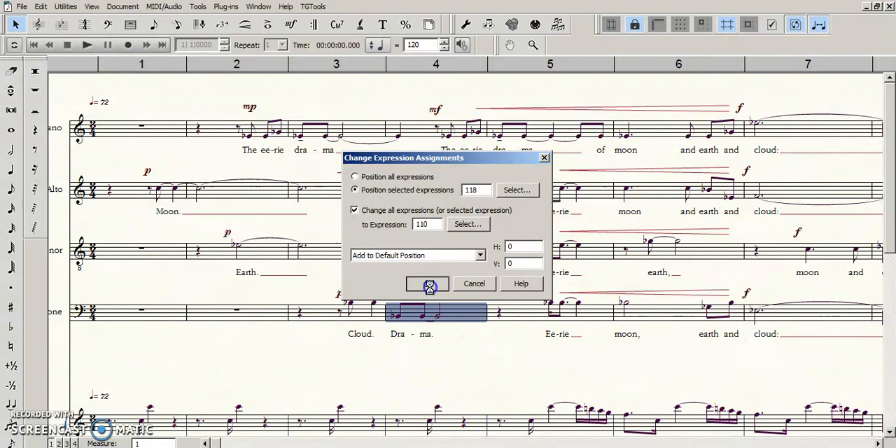
click(505, 347)
click(395, 170)
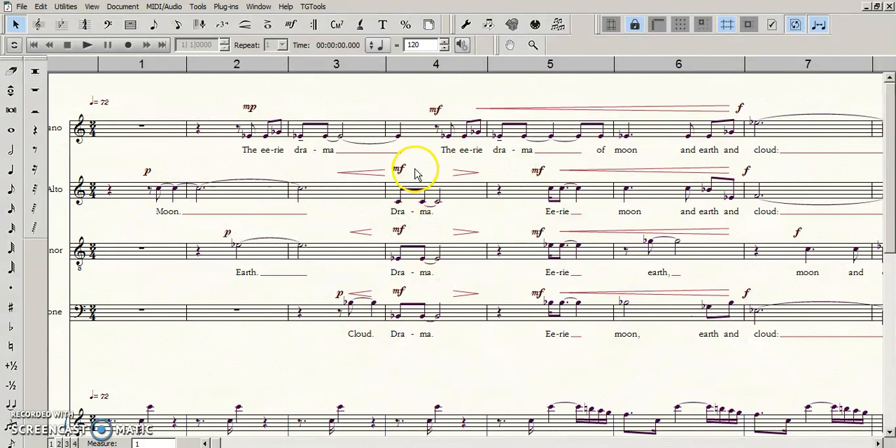
- Examine the category of the Alto's measure 1 p dynamic and the positioning settings of the Dynamics - vocal category
click(298, 23)
click(399, 171)
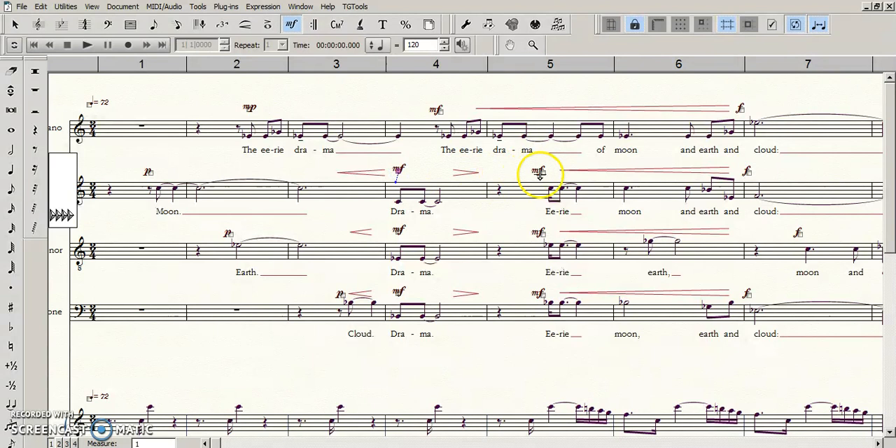
click(149, 172)
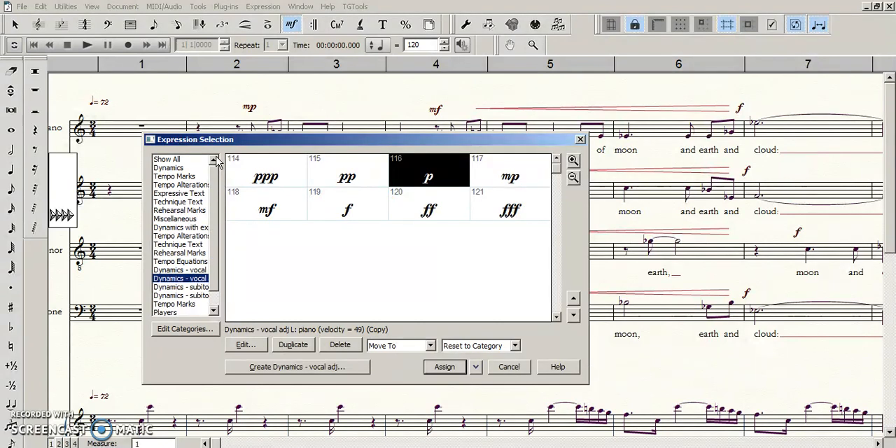
click(184, 270)
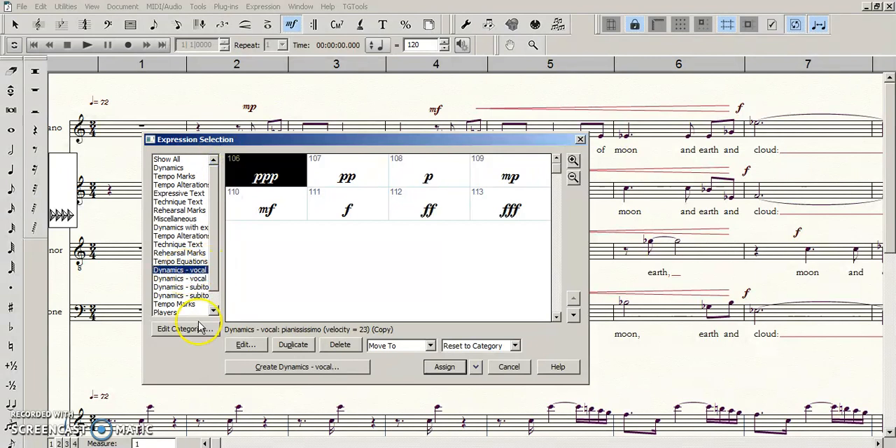
click(185, 329)
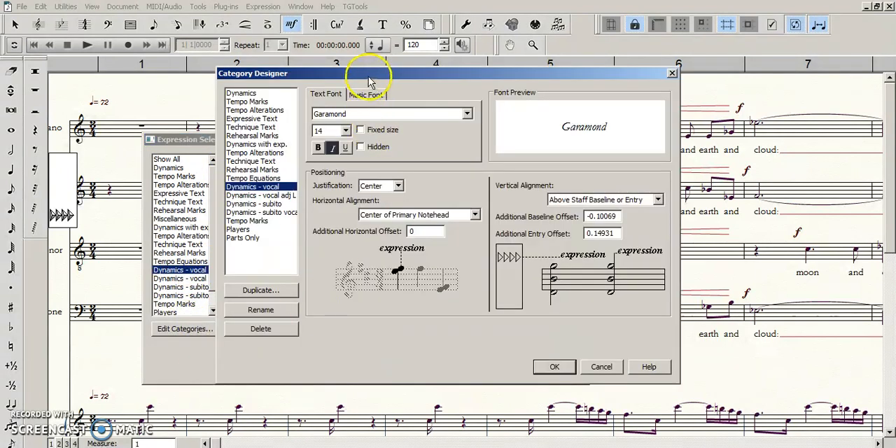
click(601, 366)
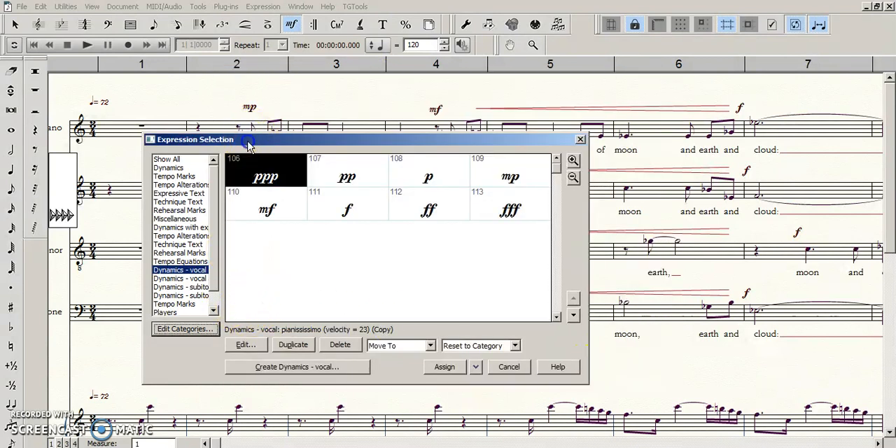
drag(252, 139, 252, 128)
click(188, 316)
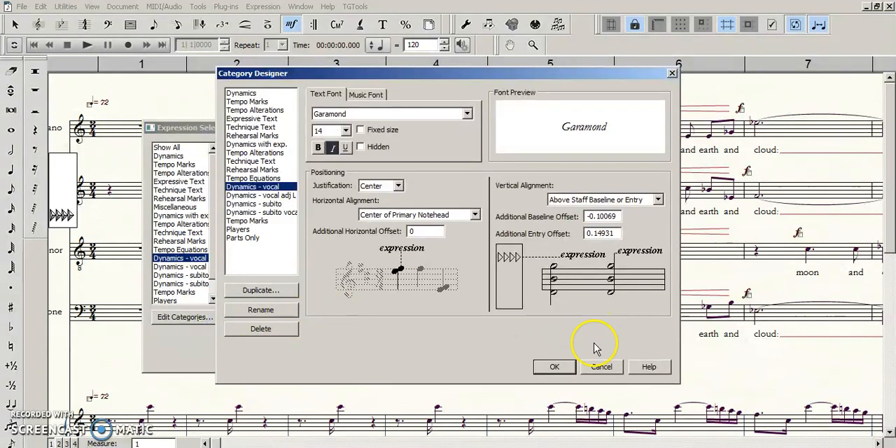
click(602, 366)
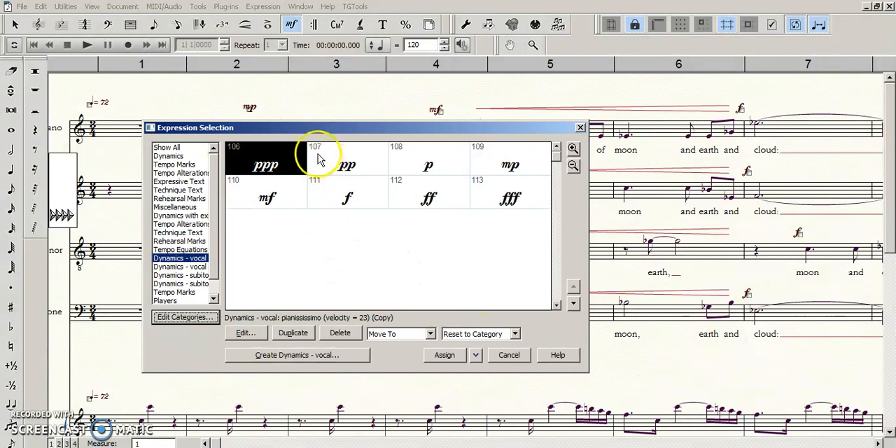
- Change the text of expression 107 (pp) in the Dynamics - vocal category to the ♯sfsf♯ symbols, without assigning it to the score
drag(315, 128, 329, 93)
click(360, 134)
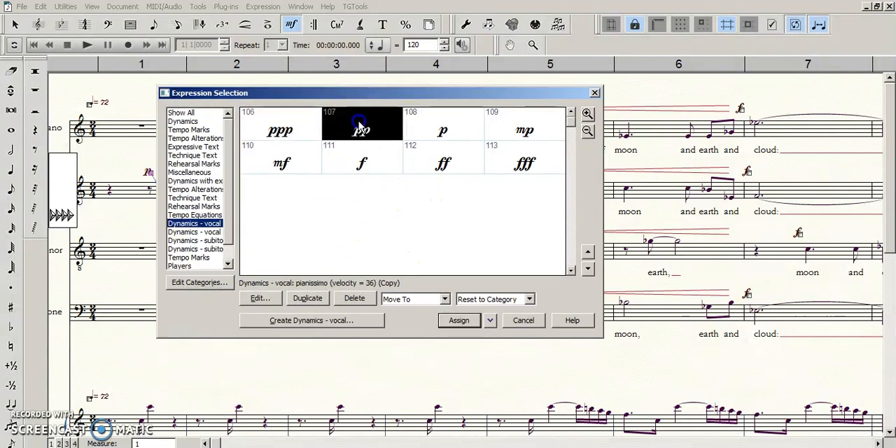
click(260, 299)
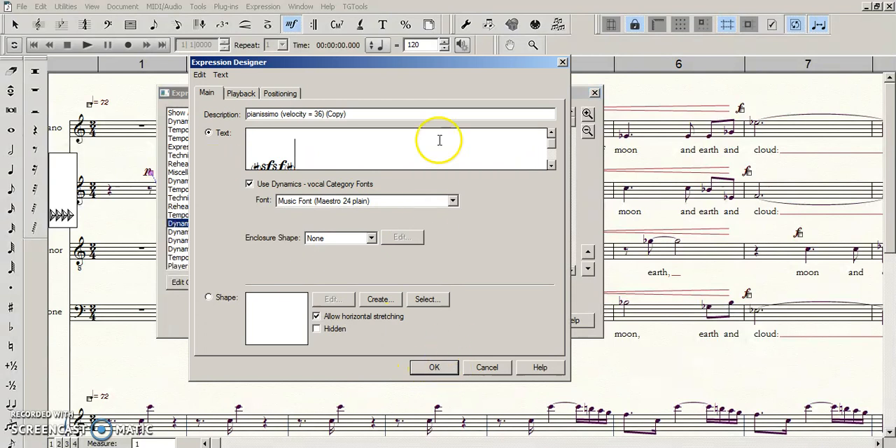
click(434, 369)
drag(401, 96, 360, 91)
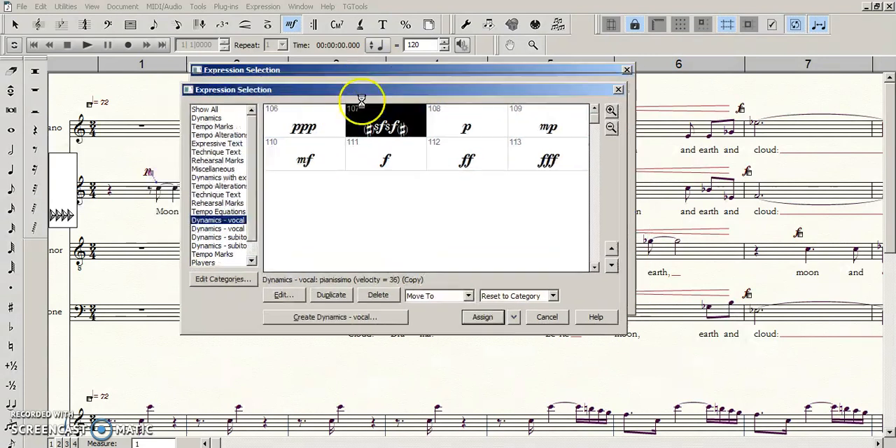
drag(463, 90, 452, 119)
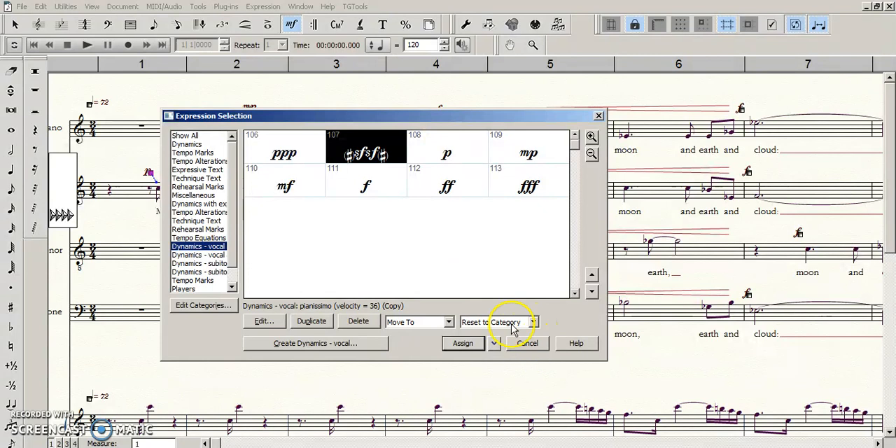
click(528, 344)
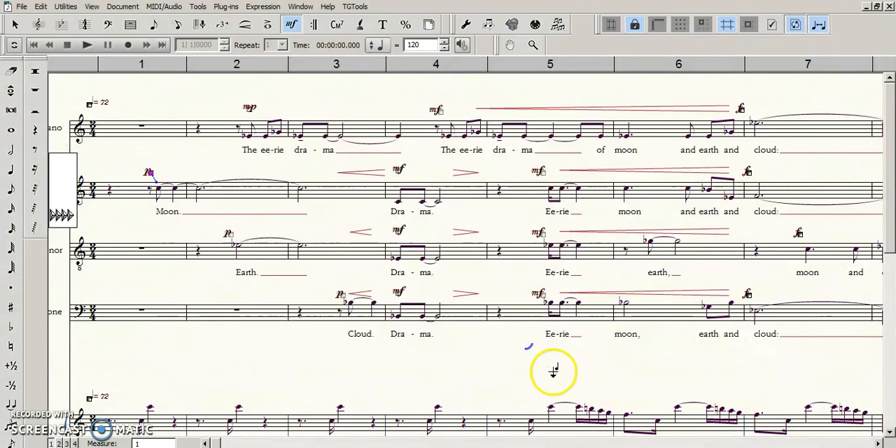
double_click(412, 172)
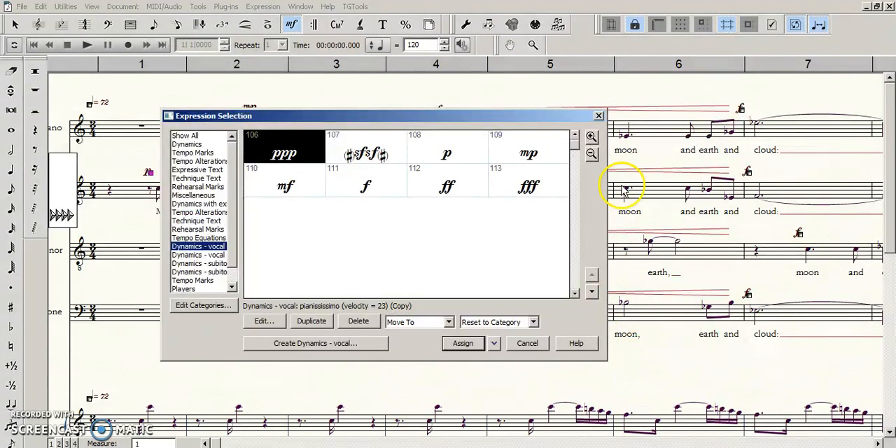
click(530, 343)
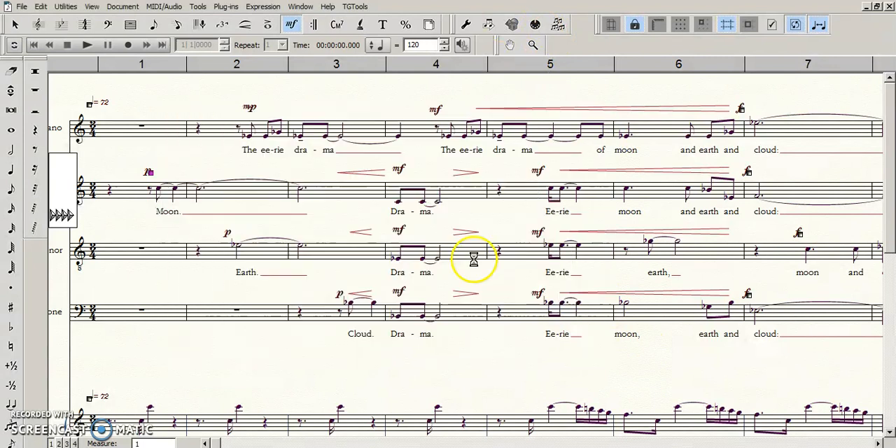
- Open the Category Designer and compare the positioning settings of Dynamics - vocal and Dynamics - vocal adj L
double_click(400, 185)
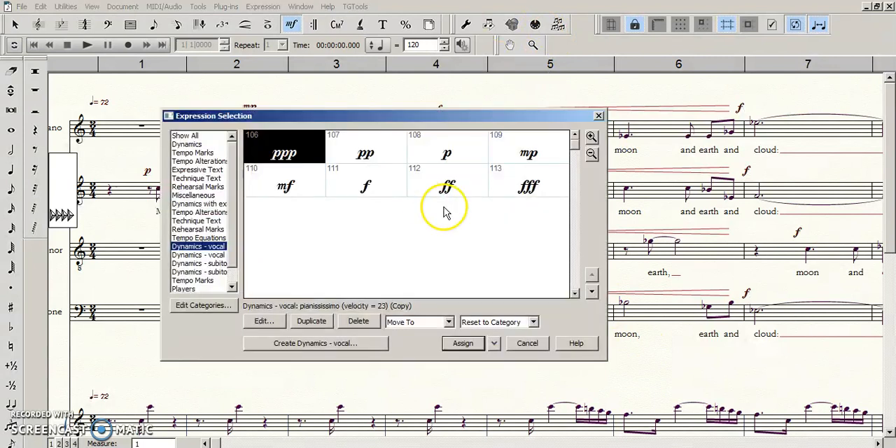
click(219, 308)
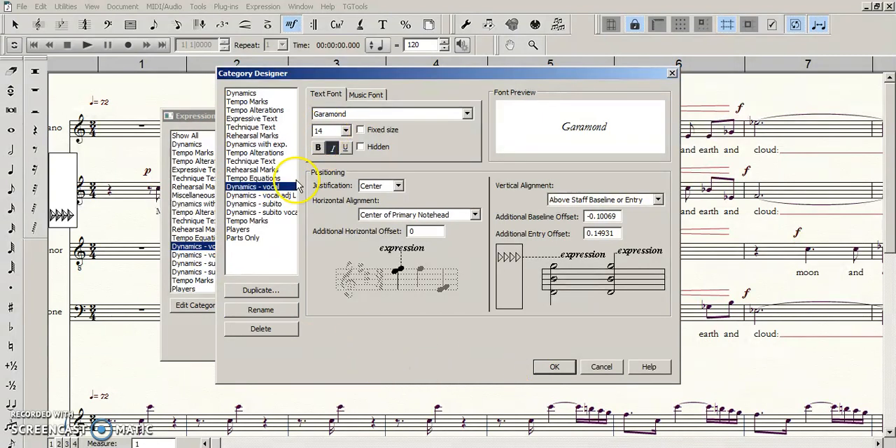
click(283, 196)
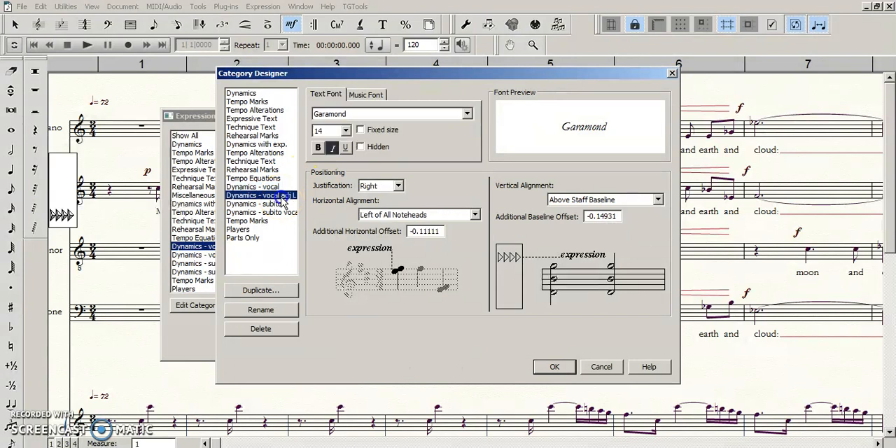
click(277, 187)
click(278, 196)
click(275, 187)
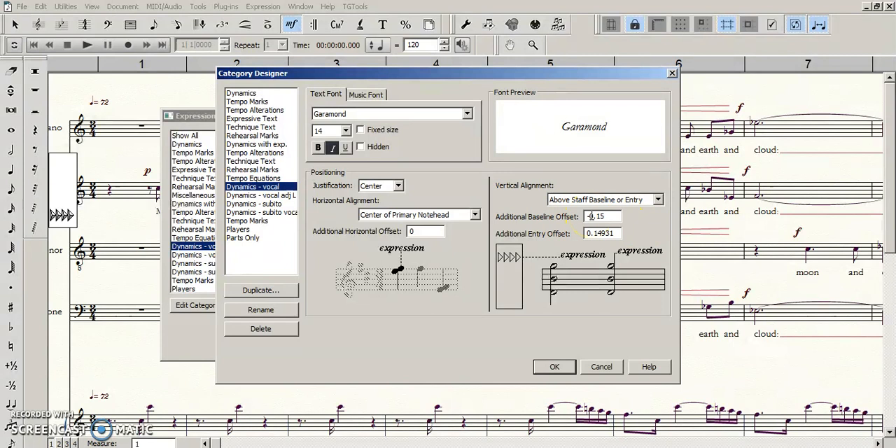
- Set the additional baseline offset of the Dynamics - vocal category to -0.15 and apply the category change without assigning an expression
click(588, 216)
click(250, 196)
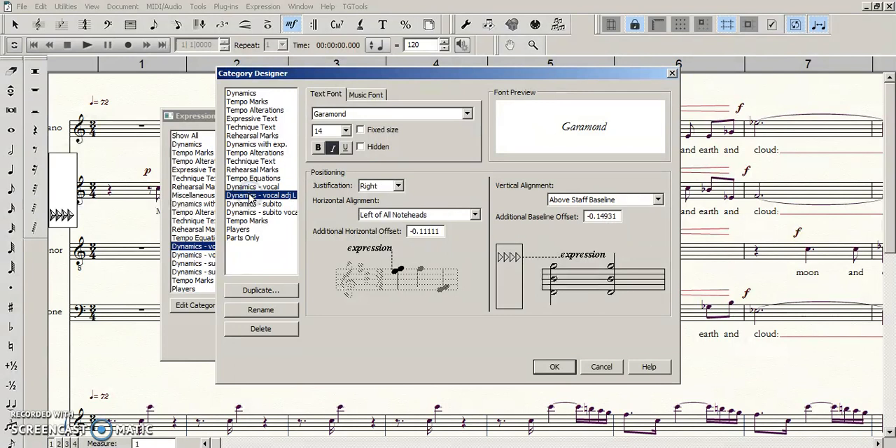
click(254, 187)
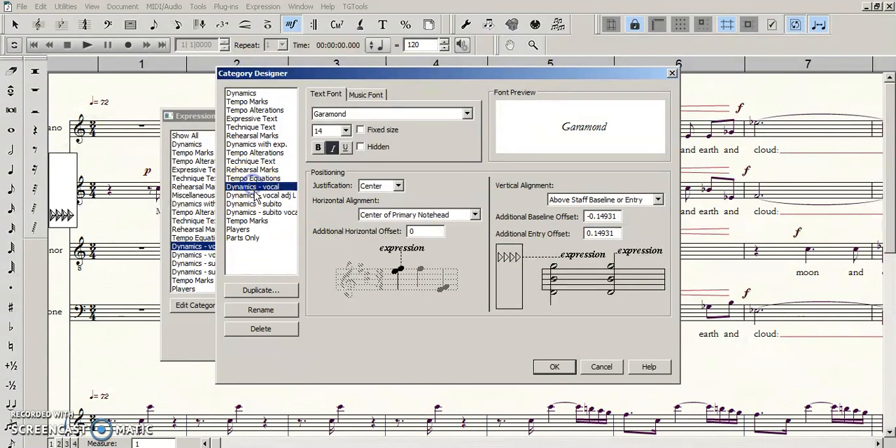
click(257, 197)
click(254, 187)
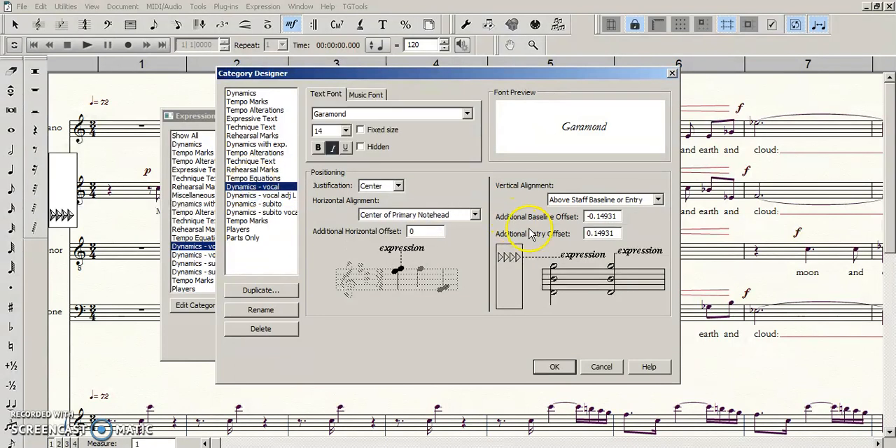
drag(597, 217, 627, 218)
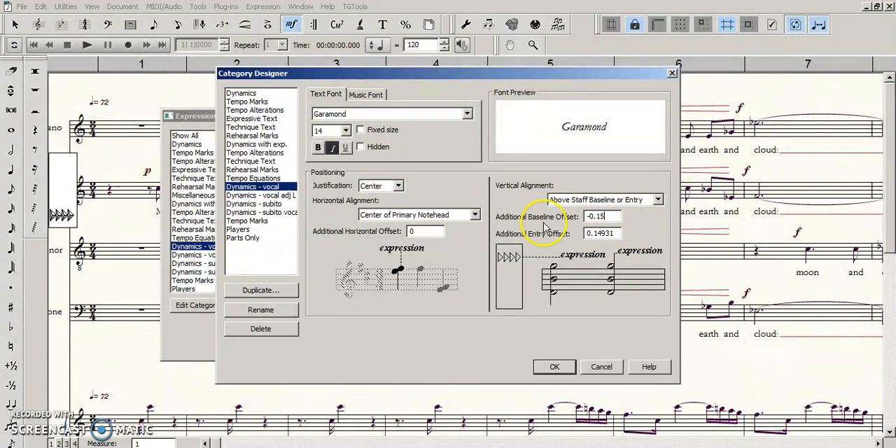
click(279, 196)
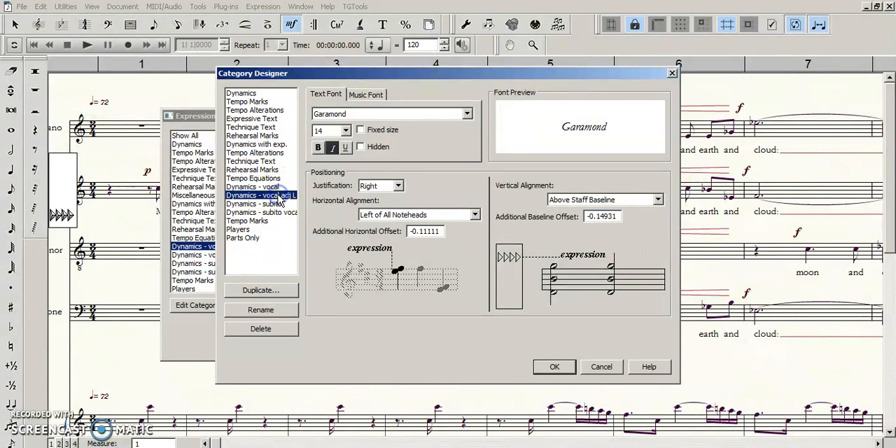
click(275, 187)
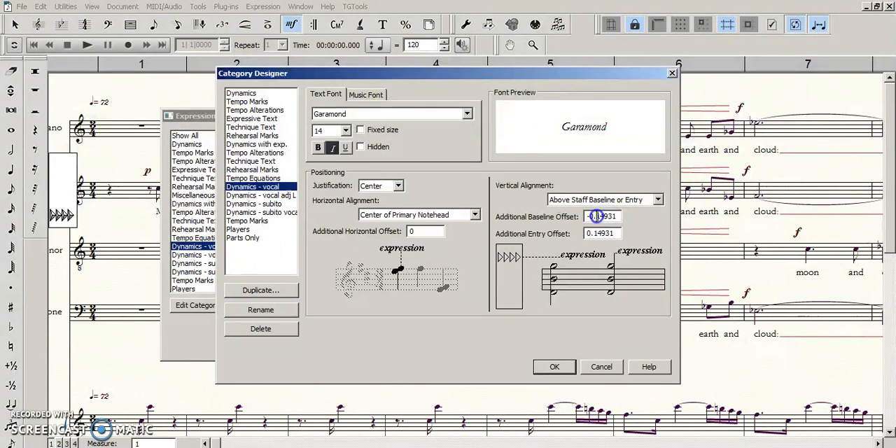
click(275, 196)
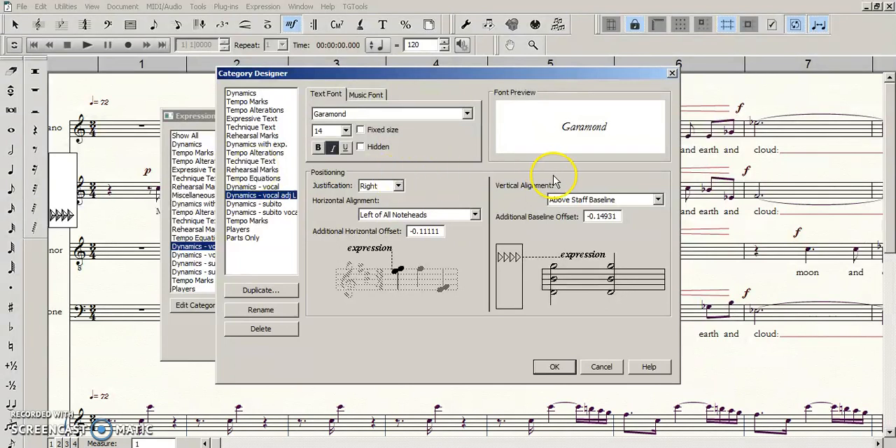
click(266, 187)
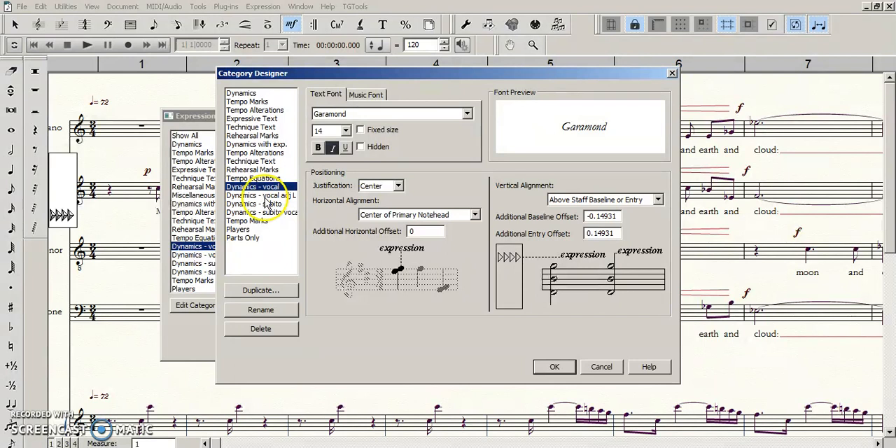
click(554, 367)
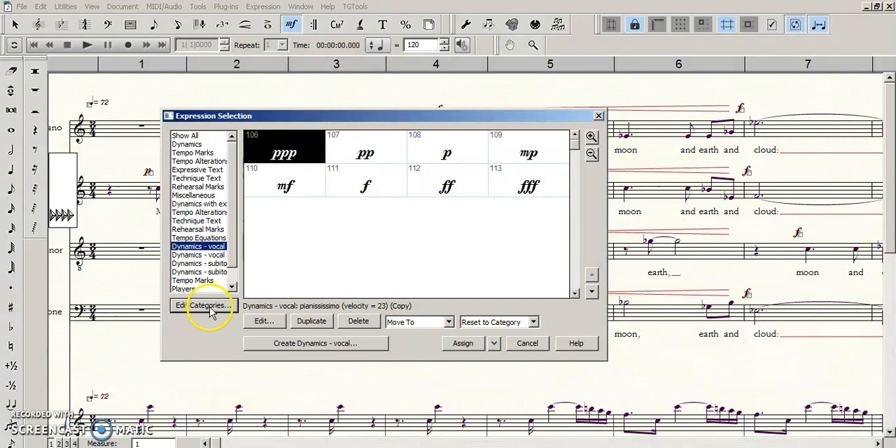
drag(352, 118, 354, 109)
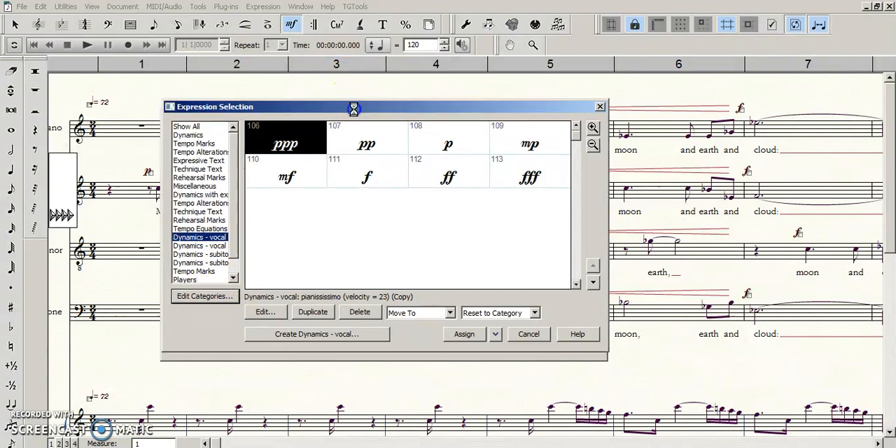
click(601, 106)
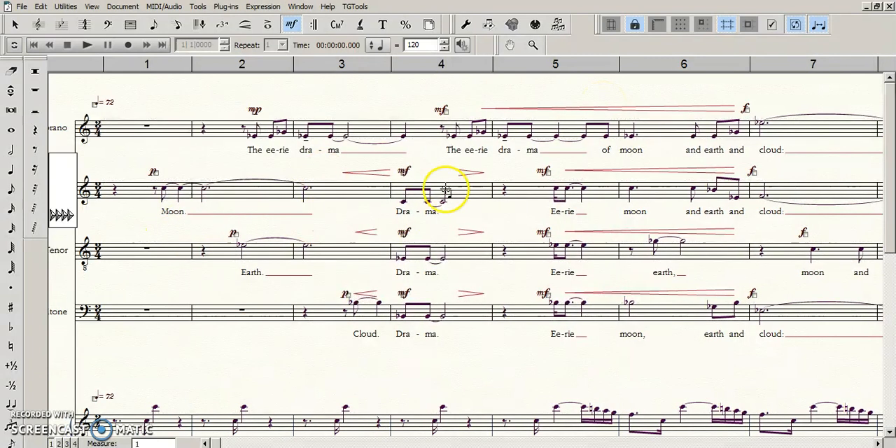
- Check the placement of the measure 4 mf dynamics and decrescendo hairpin on the Alto and Baritone staves
key(Escape)
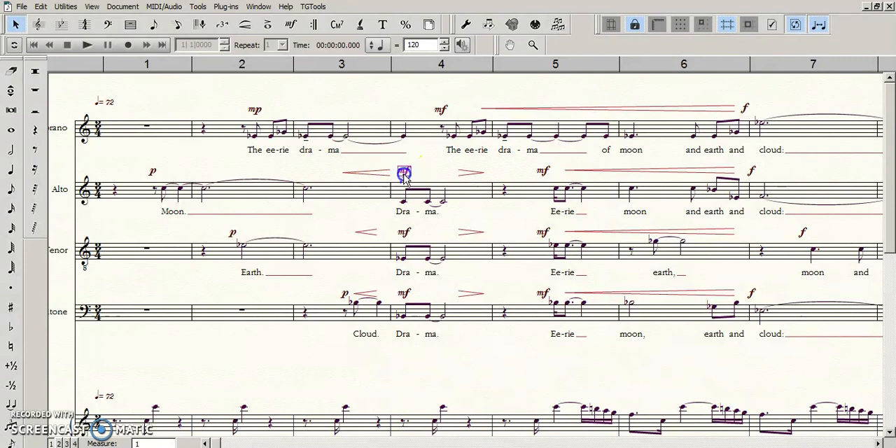
click(472, 173)
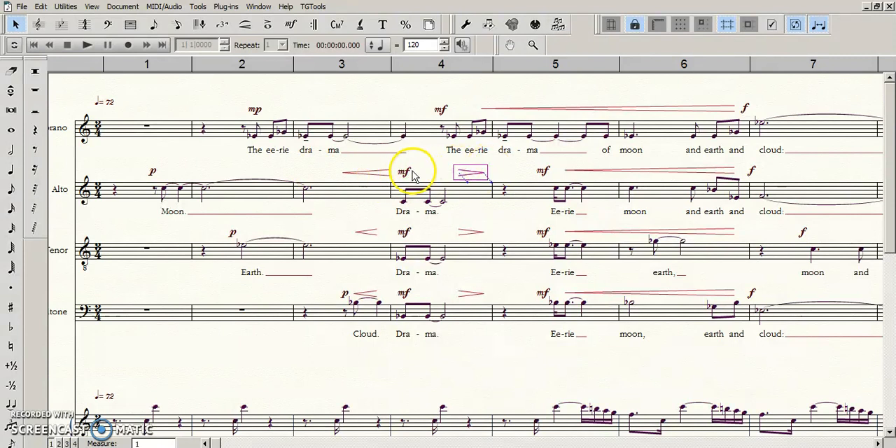
click(435, 162)
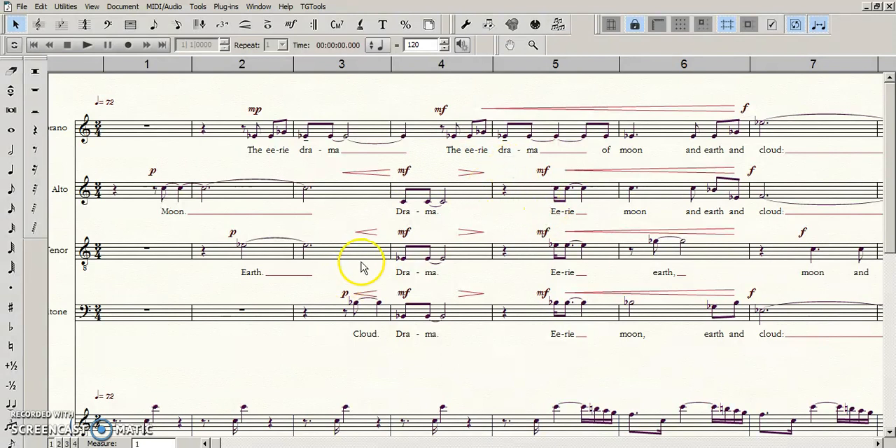
click(404, 293)
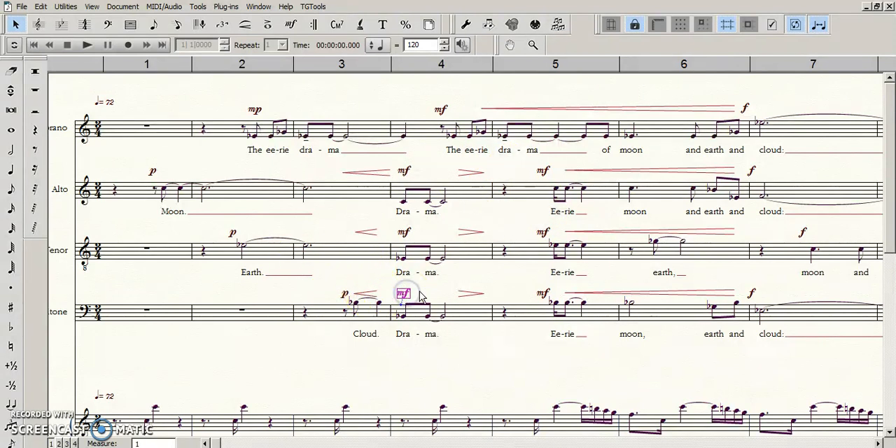
click(450, 291)
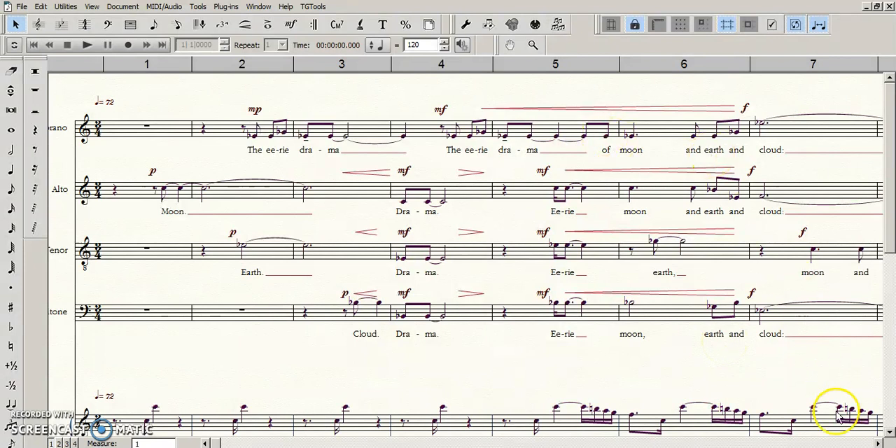
- Examine the alignment of the f dynamics in measure 7 across the four vocal staves, including the Tenor's f
click(879, 444)
click(878, 444)
click(879, 444)
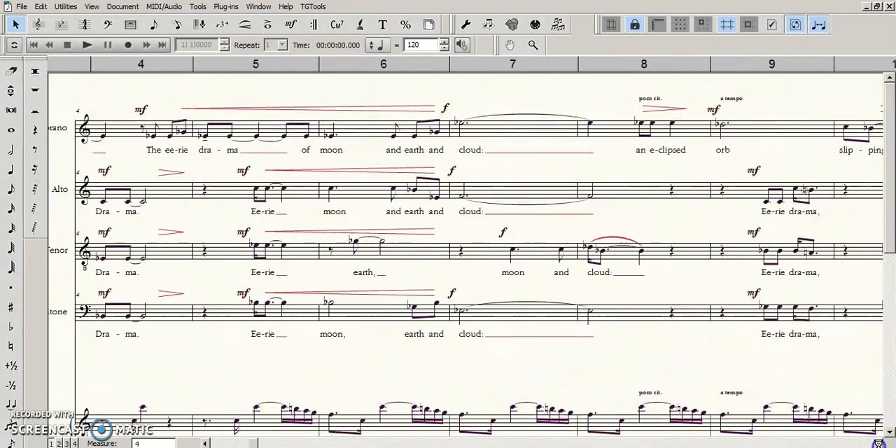
click(878, 444)
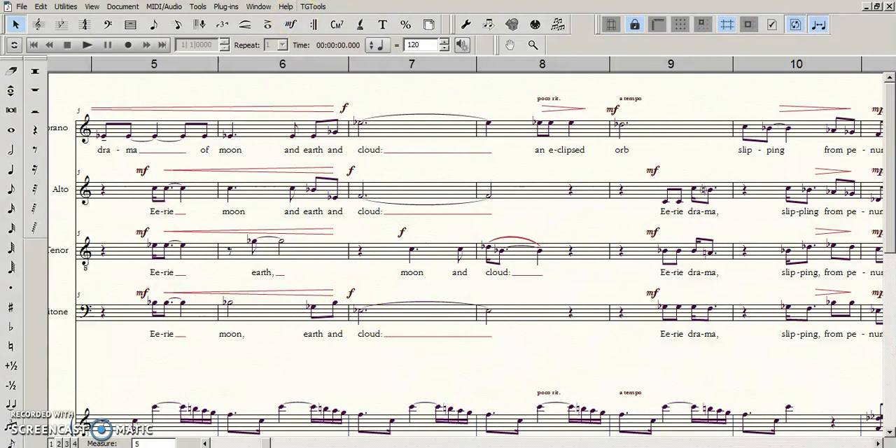
click(288, 24)
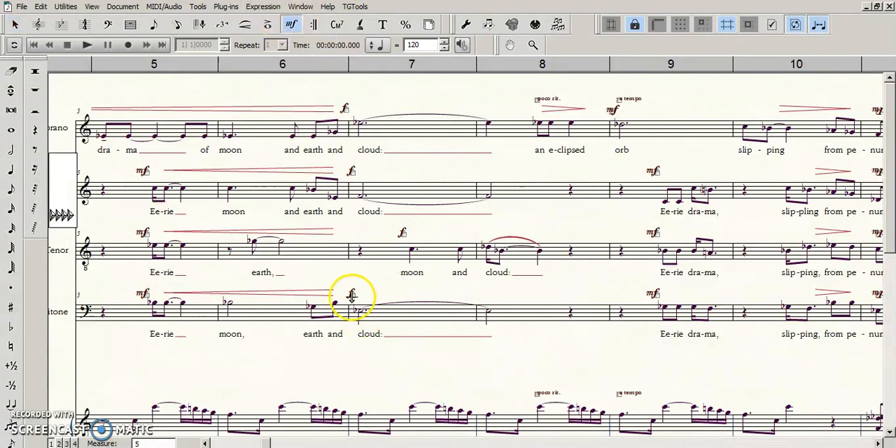
key(Escape)
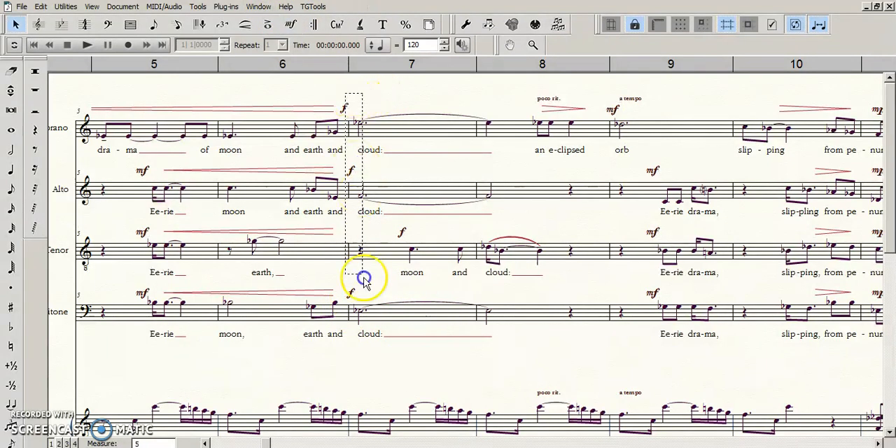
click(354, 278)
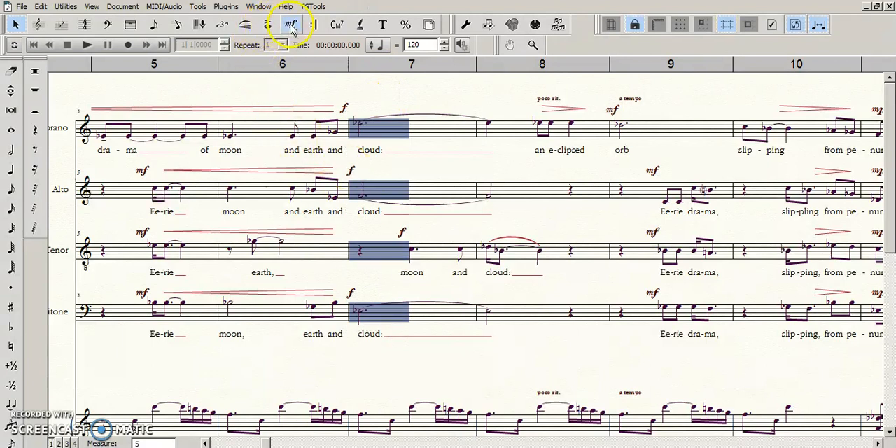
click(402, 233)
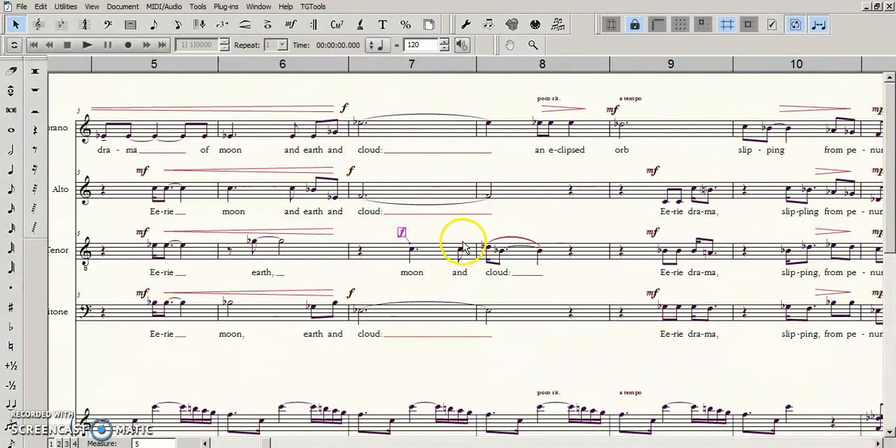
click(449, 238)
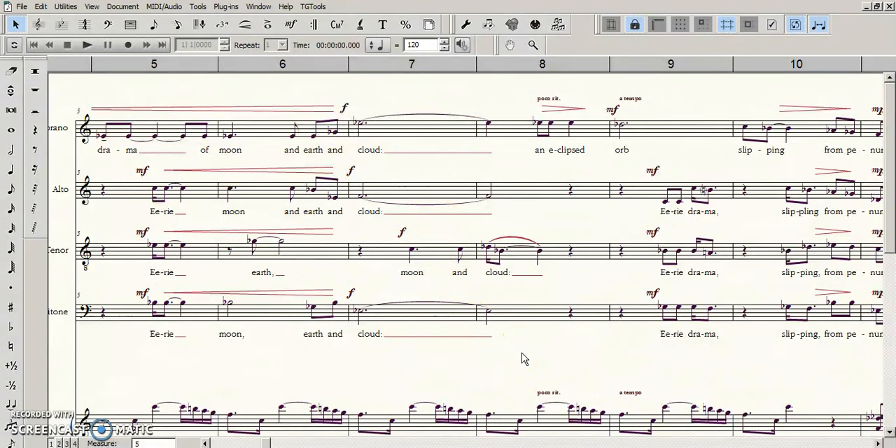
- Review the vocal dynamics and hairpins from measure 5 to measure 12, rechecking the Tenor's f in measure 7
drag(618, 353, 512, 365)
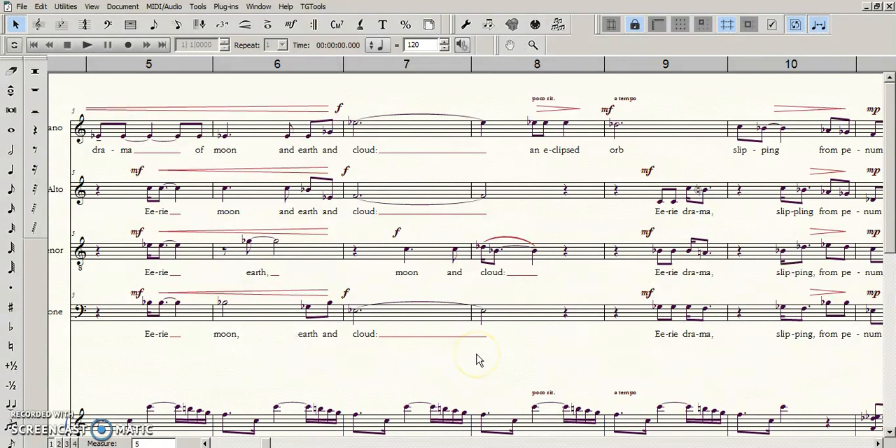
drag(520, 363, 539, 370)
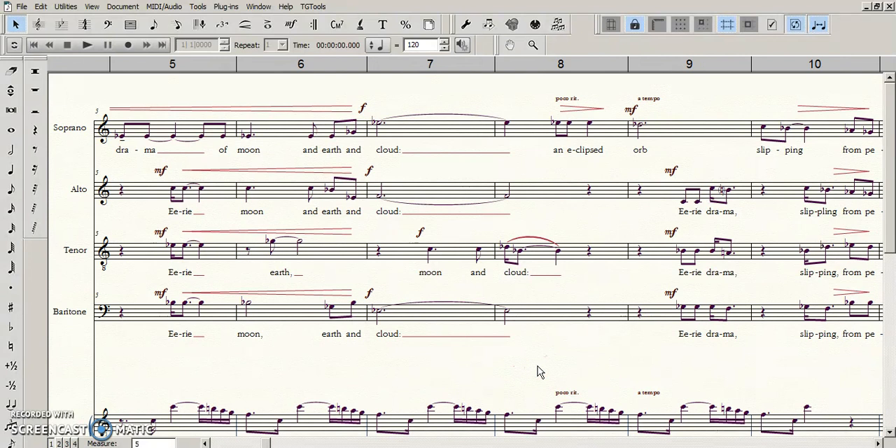
click(879, 444)
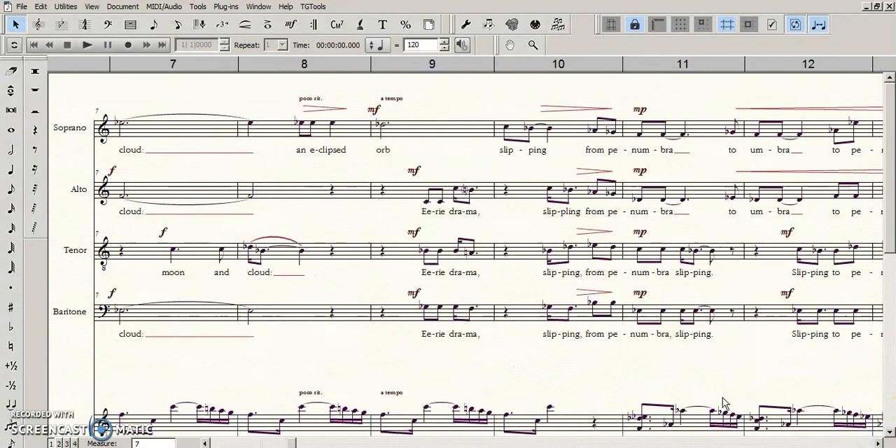
click(205, 443)
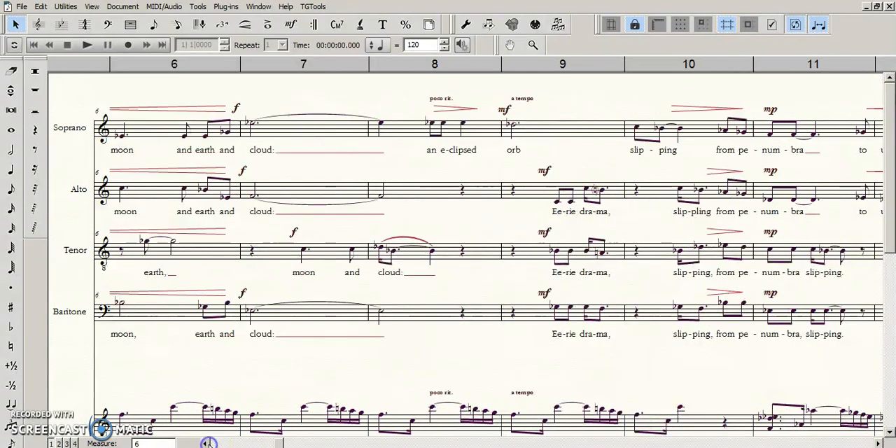
click(291, 373)
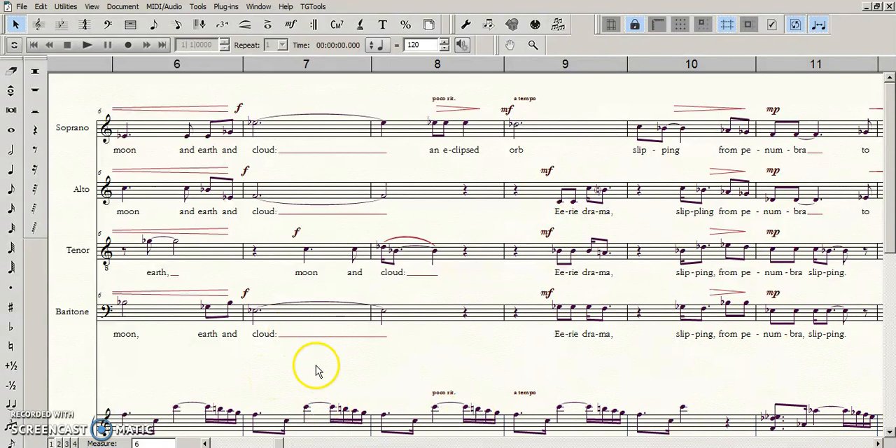
click(400, 376)
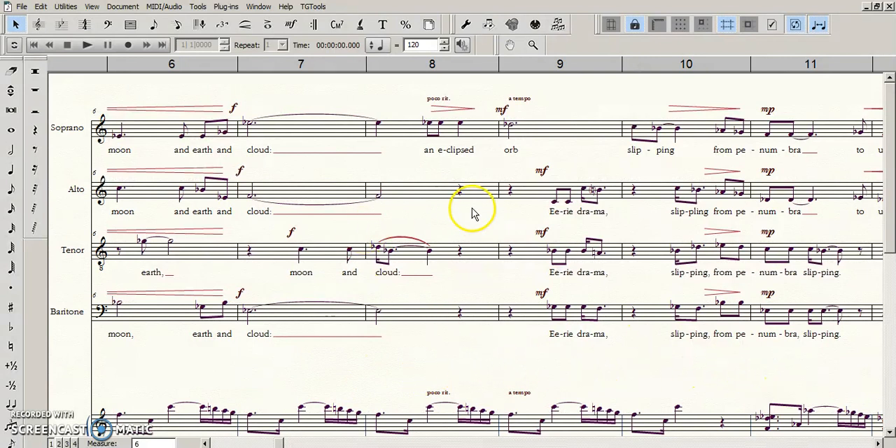
click(290, 233)
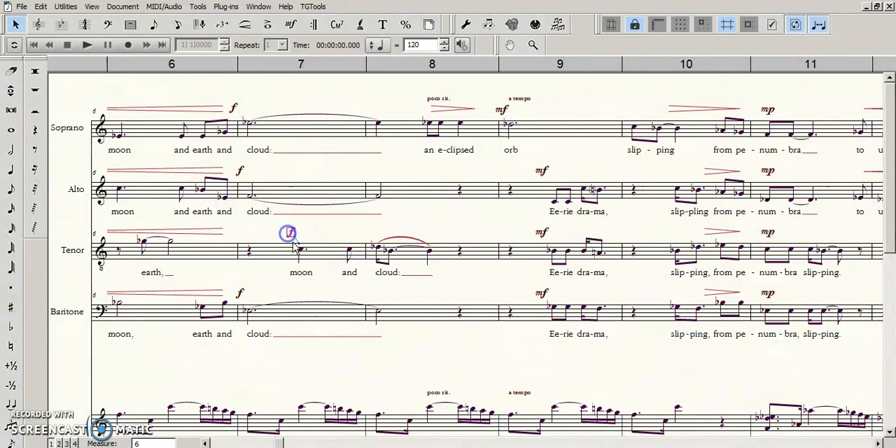
click(344, 226)
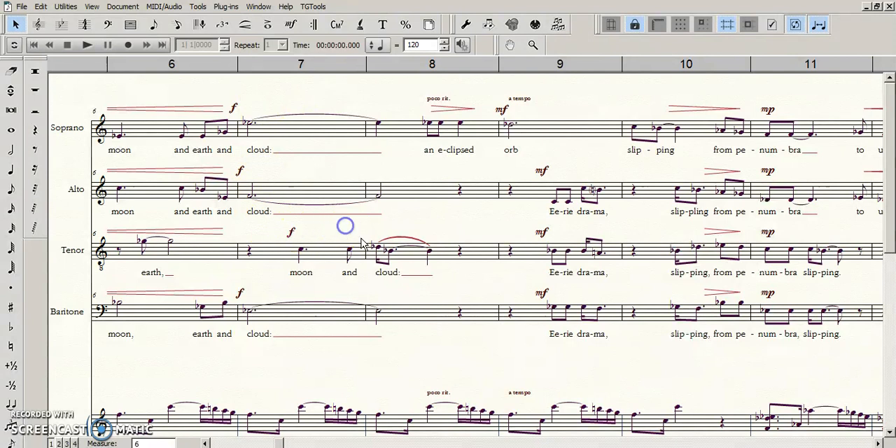
drag(472, 372, 464, 375)
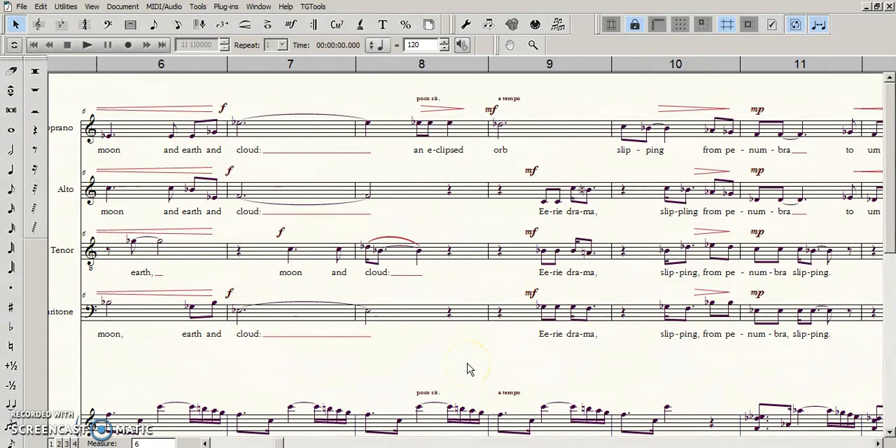
- Shift the Soprano's f in measure 7 horizontally into line with the f dynamics on the Alto and Baritone staves
drag(325, 366, 330, 369)
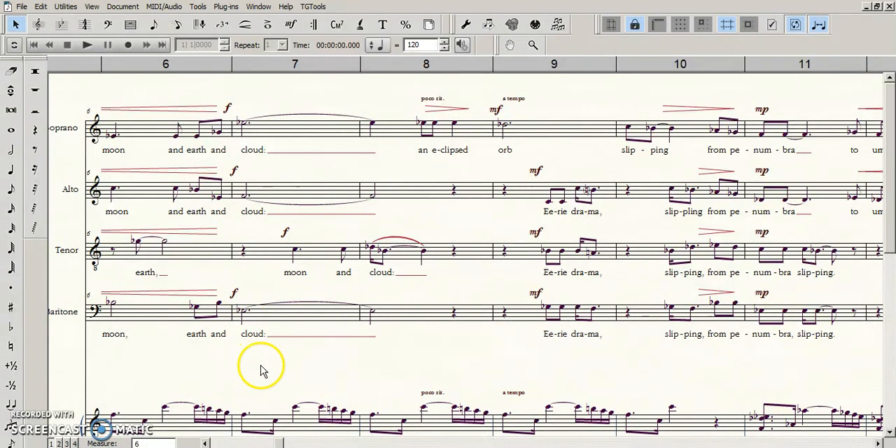
drag(260, 372, 261, 346)
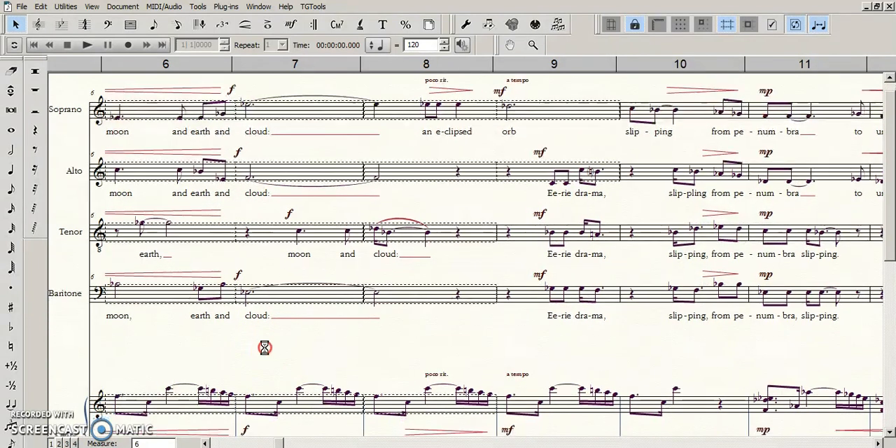
click(205, 443)
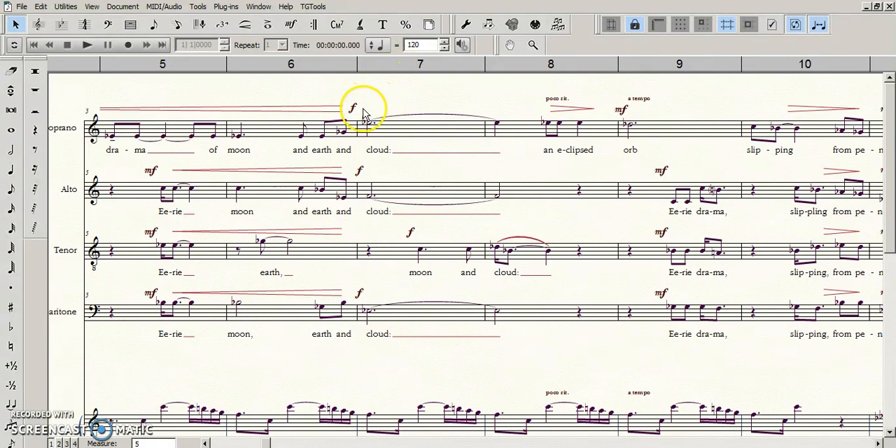
drag(330, 91, 405, 166)
click(399, 100)
click(354, 110)
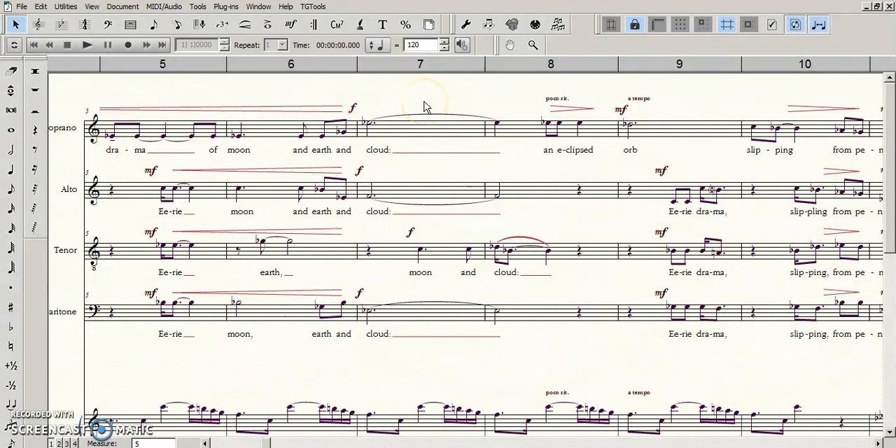
click(292, 26)
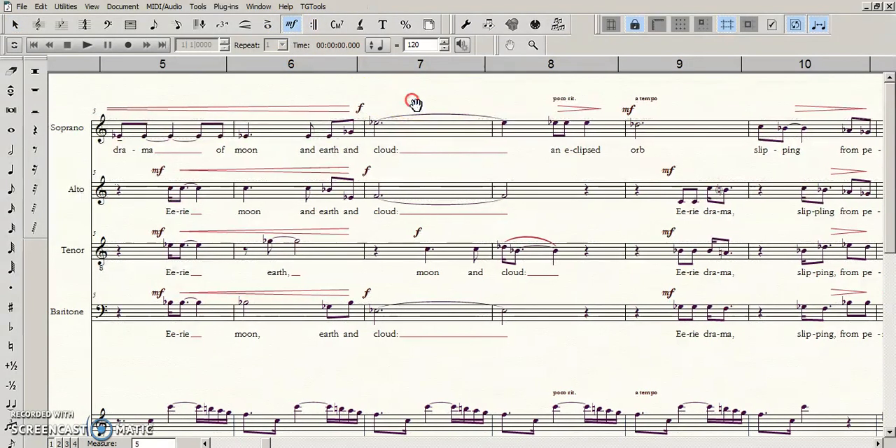
right_click(411, 99)
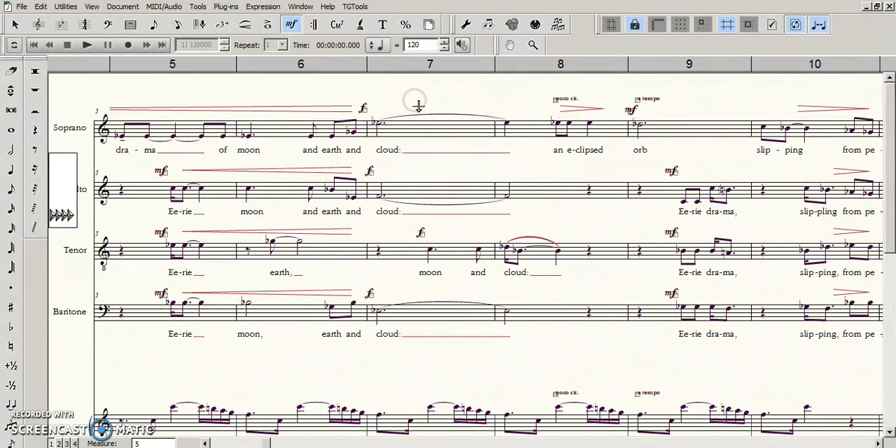
click(358, 106)
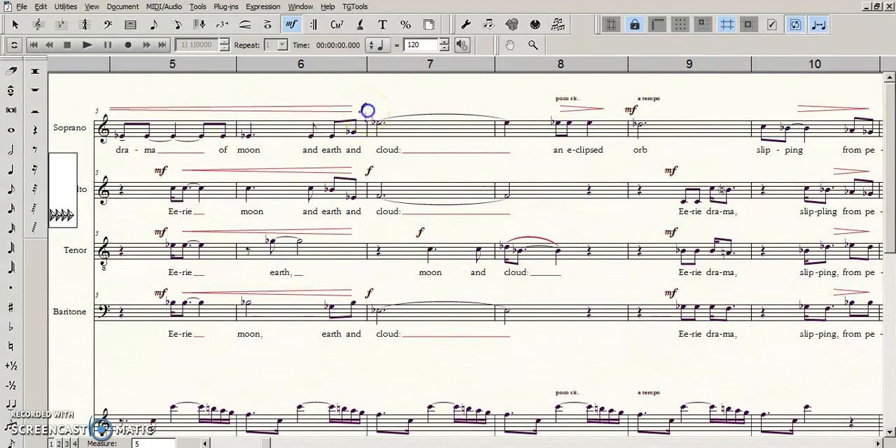
click(372, 110)
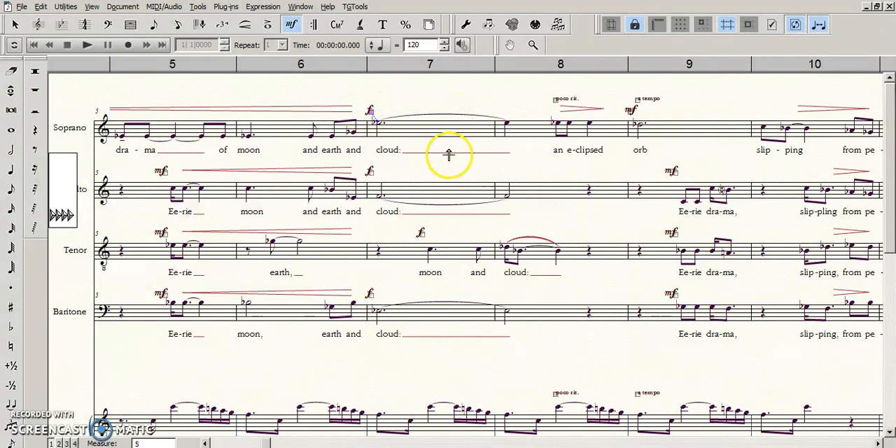
key(Escape)
drag(365, 88, 416, 335)
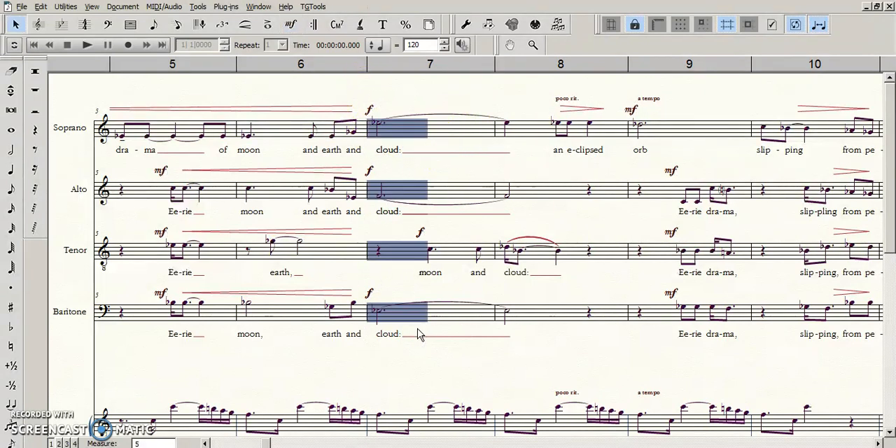
click(67, 7)
click(74, 9)
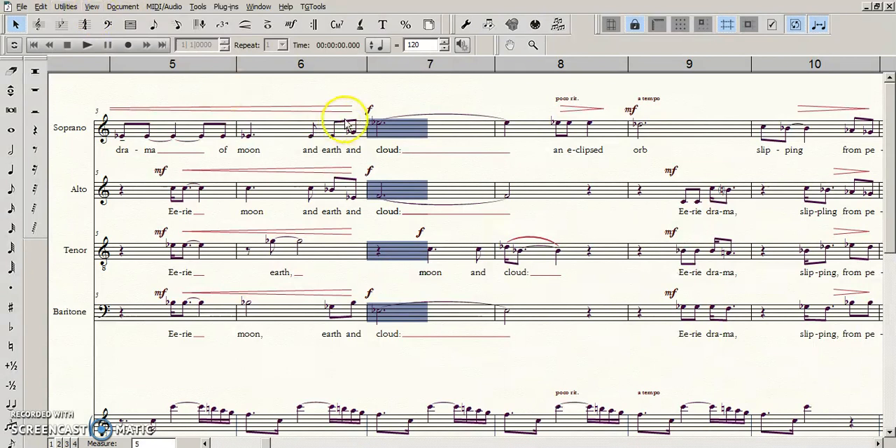
click(378, 96)
- Check which note the Soprano's f in measure 7 is attached to
click(292, 25)
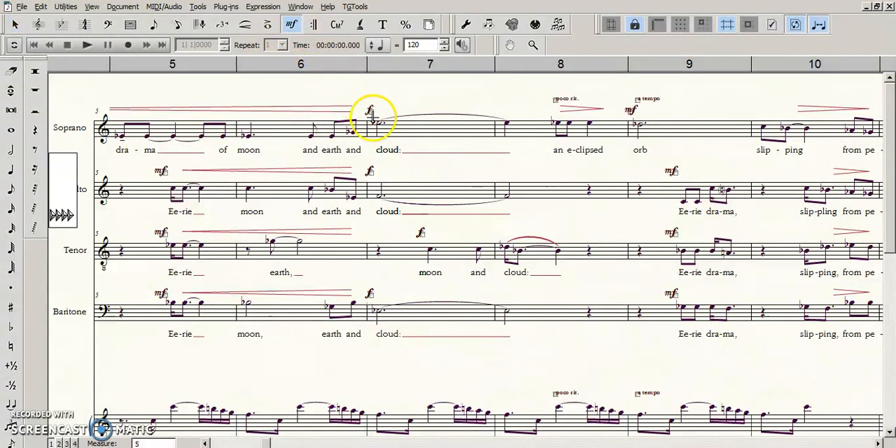
click(373, 110)
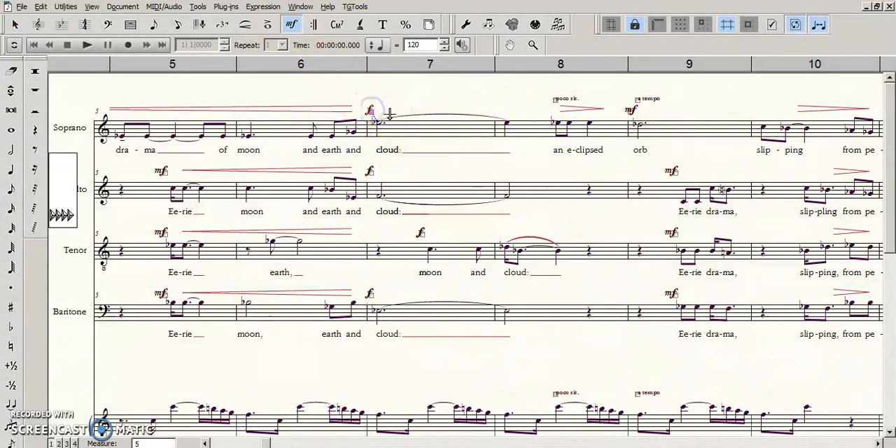
double_click(391, 119)
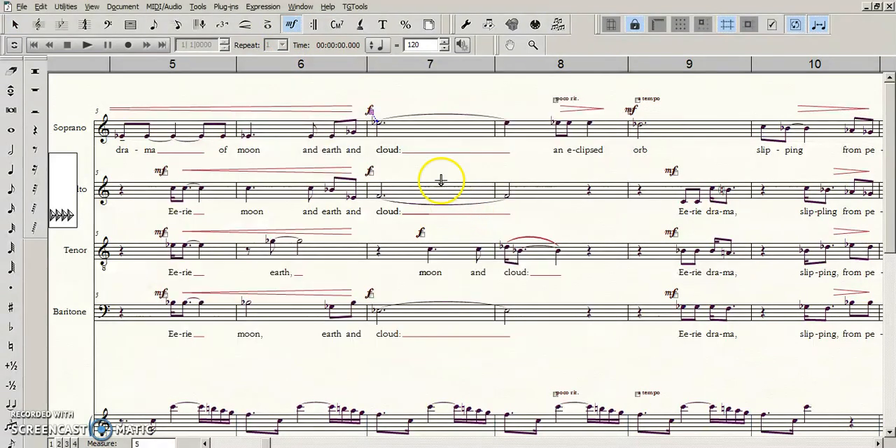
double_click(403, 113)
key(Escape)
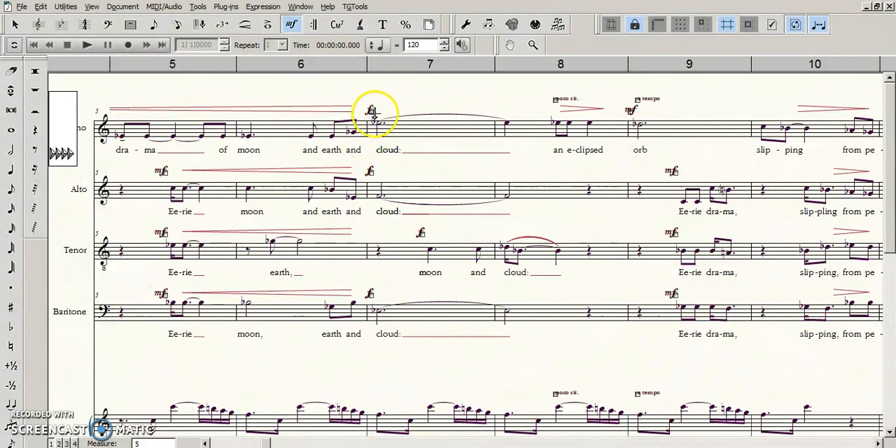
key(Escape)
- Select the start of measure 7 on the four vocal staves and open the Change Expression Assignments settings for it
drag(370, 96, 411, 334)
drag(370, 100, 395, 311)
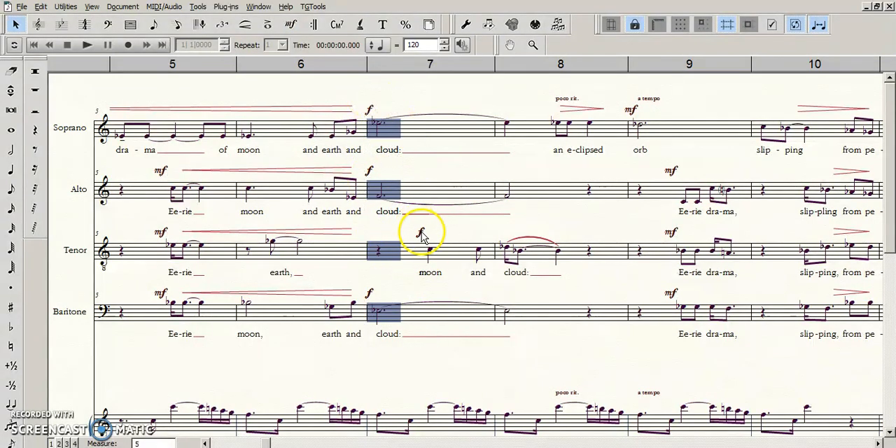
click(61, 9)
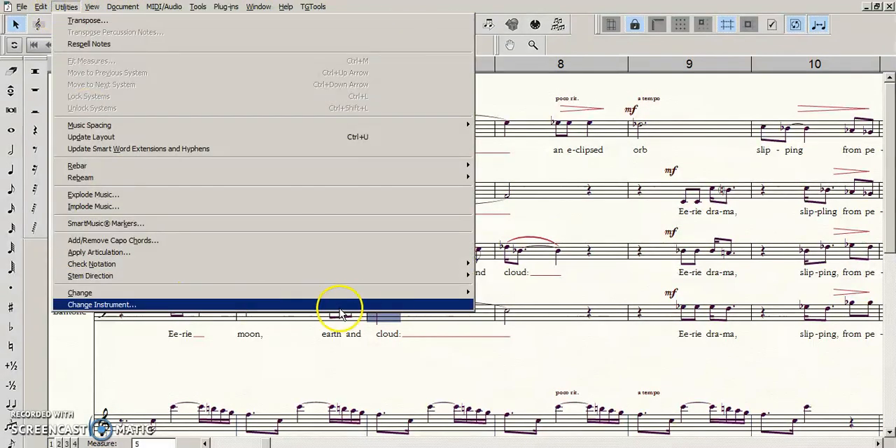
click(381, 305)
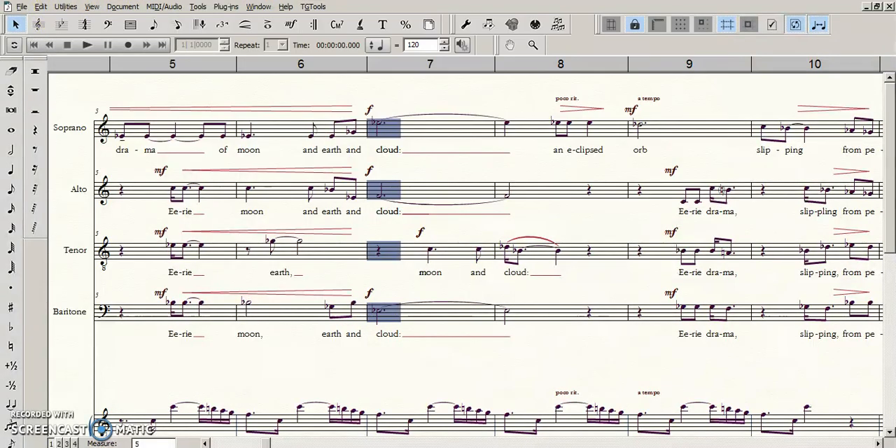
key(alt+u)
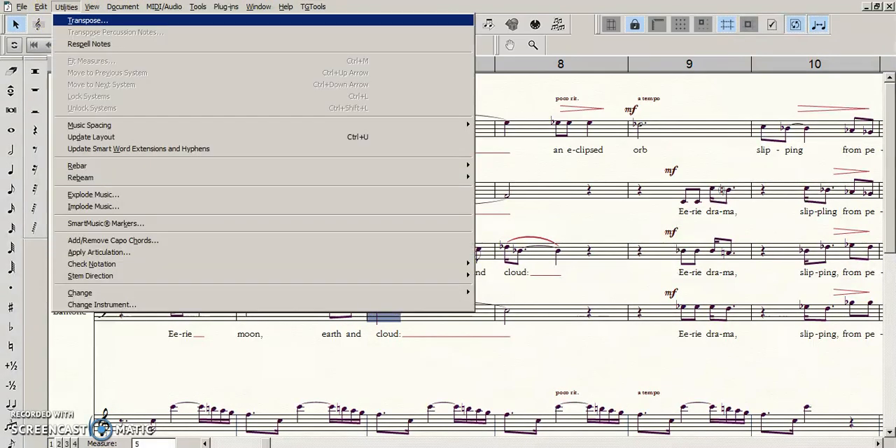
key(Up)
key(Up)
key(Right)
key(Down)
key(Down)
key(Return)
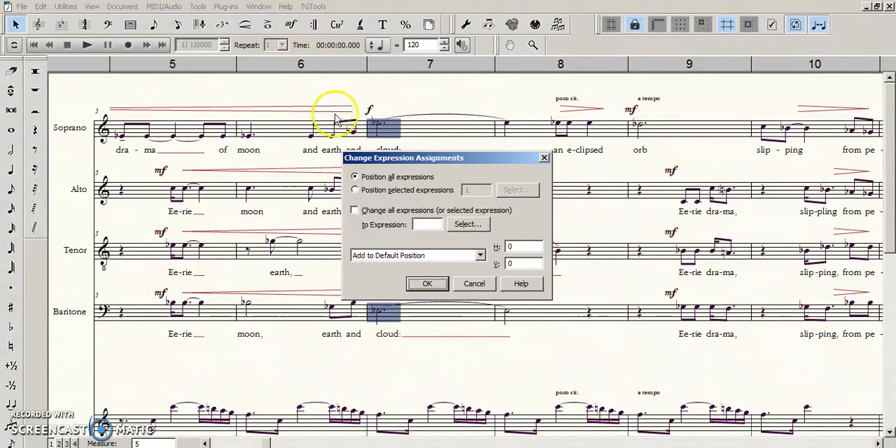
- Limit the expression assignment change to selected expressions, using the f dynamic number 119
click(438, 190)
click(481, 190)
text(119)
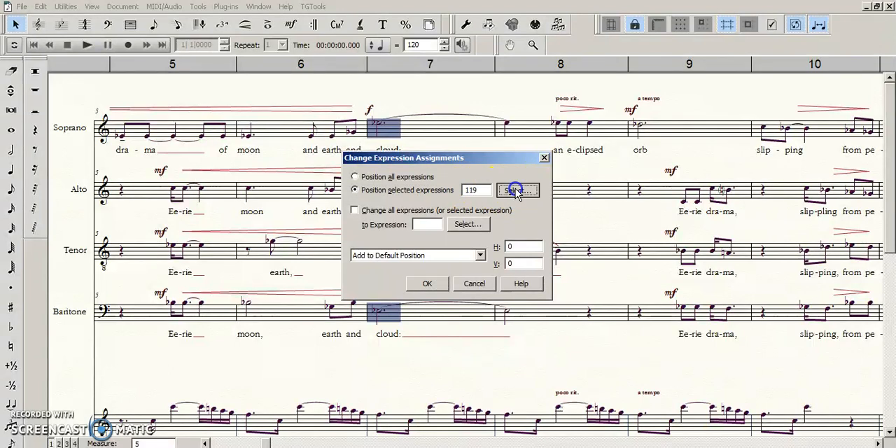
click(517, 190)
key(Return)
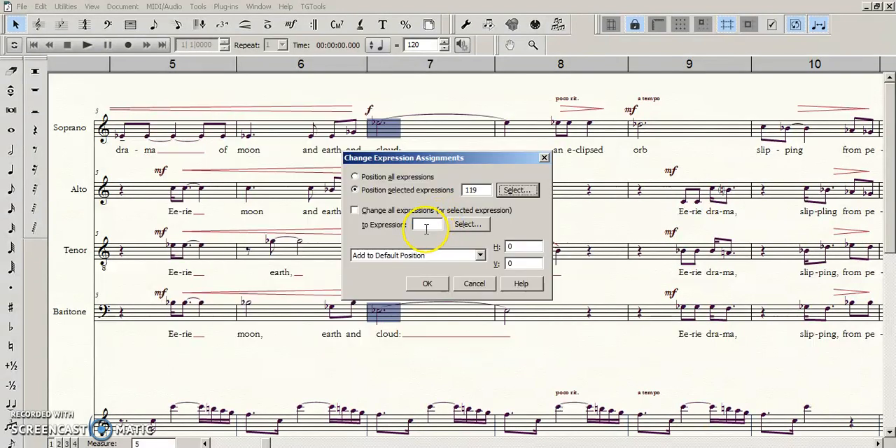
- Compare the Dynamics - vocal and Dynamics - vocal adj L categories while choosing the replacement expression
click(468, 224)
click(199, 246)
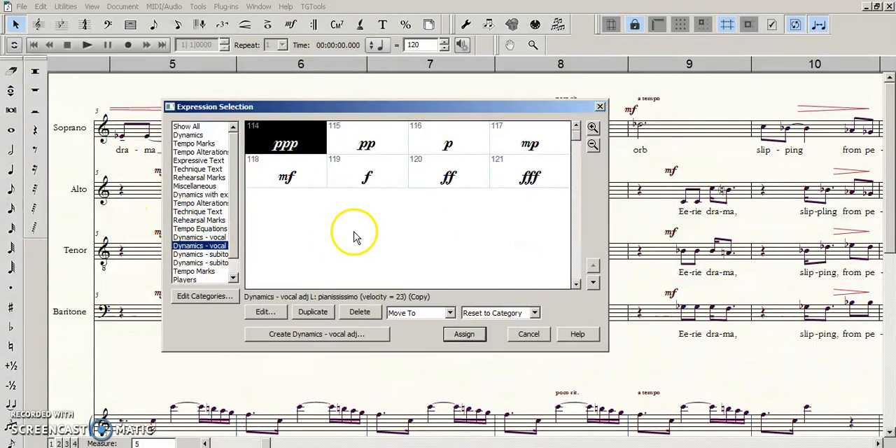
click(218, 238)
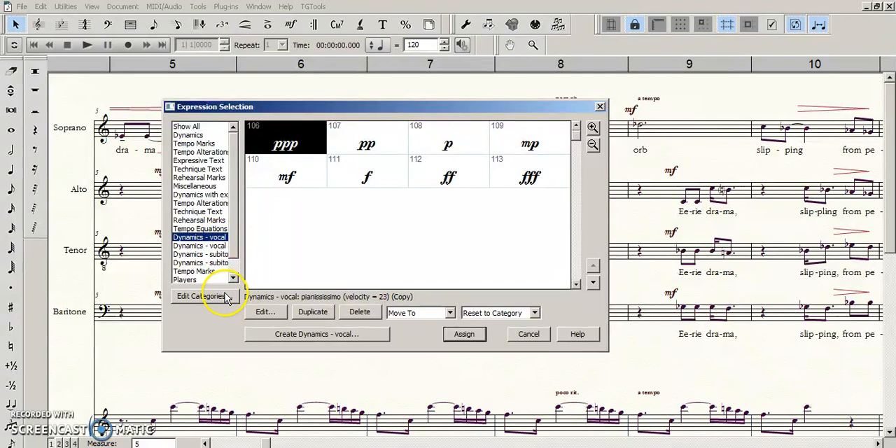
click(206, 246)
click(211, 239)
drag(231, 107, 256, 92)
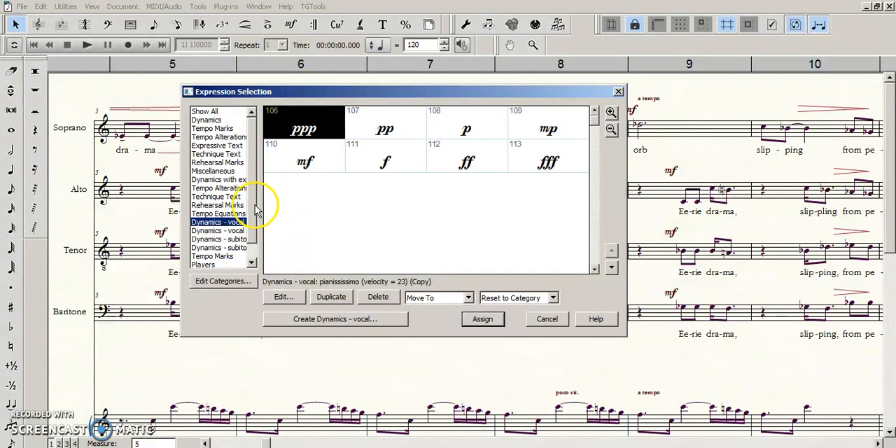
drag(256, 209, 254, 229)
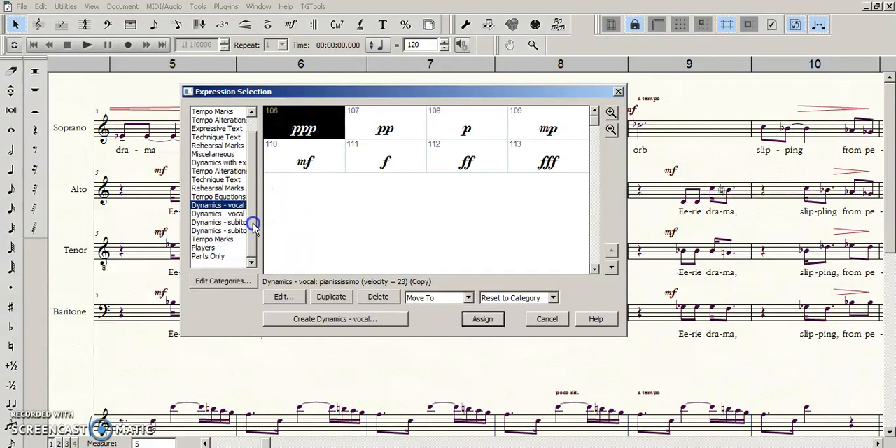
scroll(253, 203, up, 1)
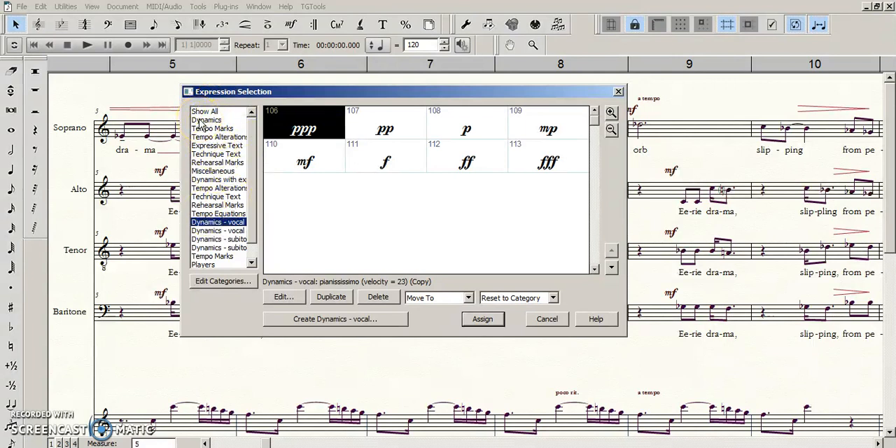
click(250, 223)
drag(250, 223, 253, 201)
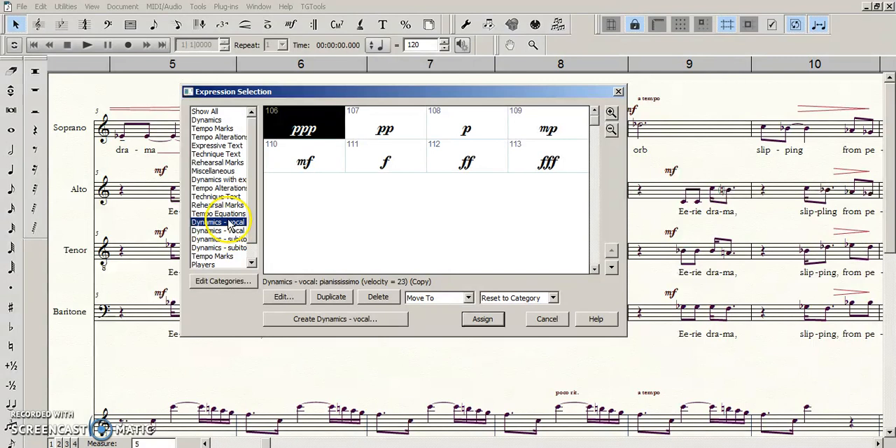
click(231, 230)
click(229, 223)
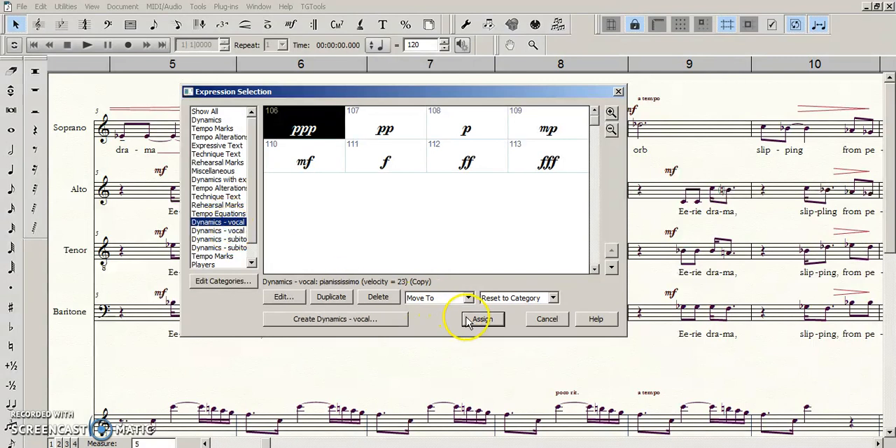
- Replace the selected f dynamics with expression 111, the f from the Dynamics - vocal category, and apply the change
click(442, 178)
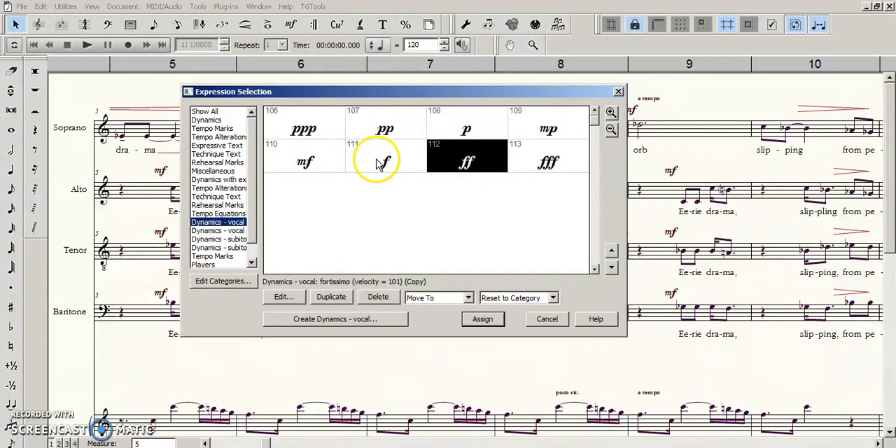
click(380, 159)
click(487, 320)
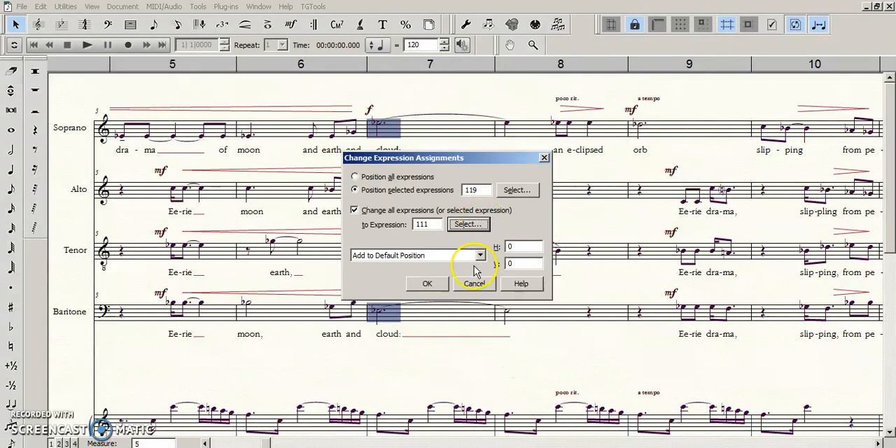
click(428, 284)
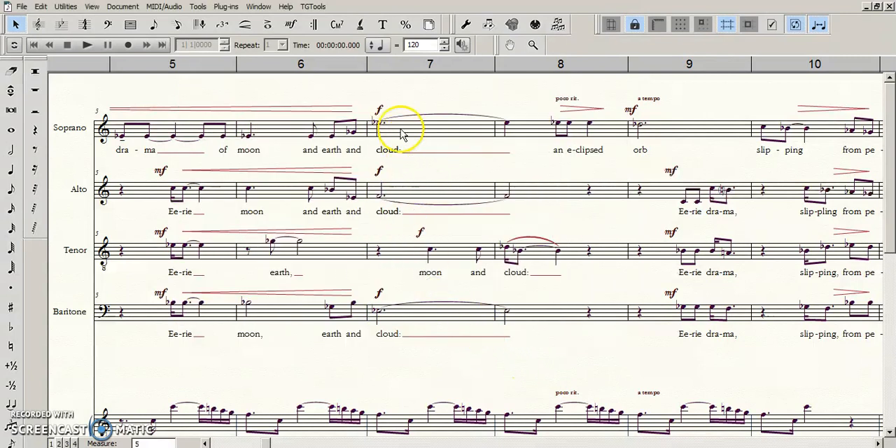